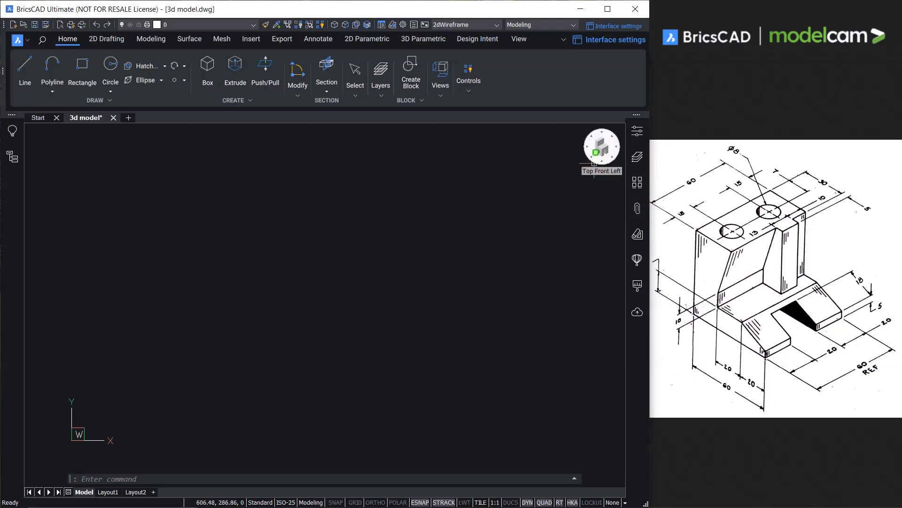
# Show the model from the Top Front Left isometric view and set the UCS to the Left plane relative to WCS.
pyautogui.click(594, 163)
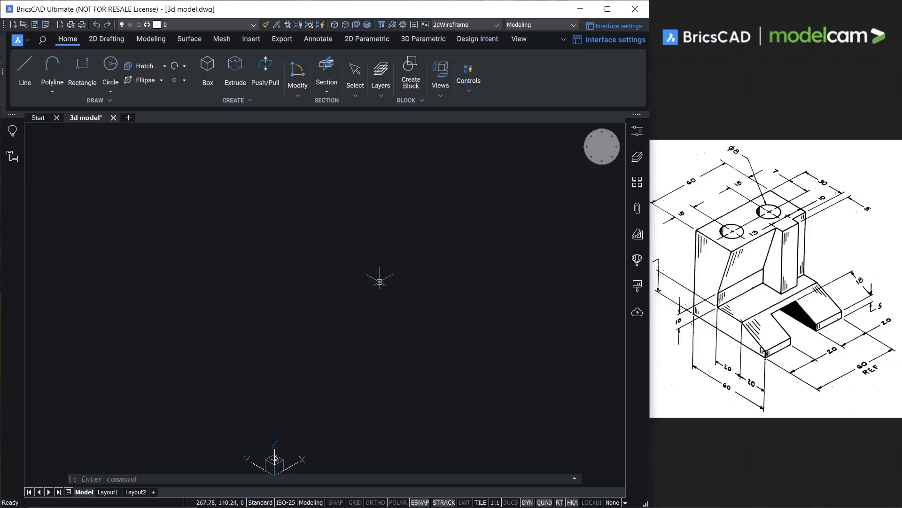
pyautogui.click(519, 38)
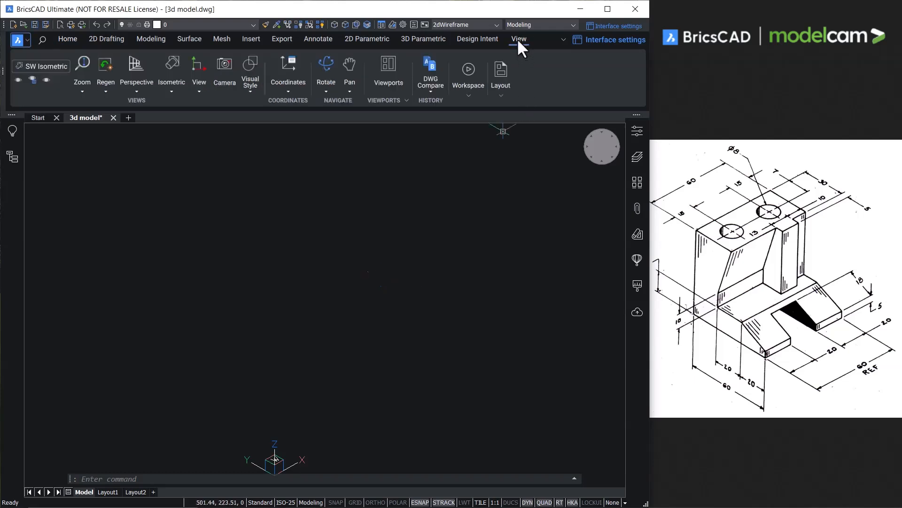
pyautogui.click(288, 91)
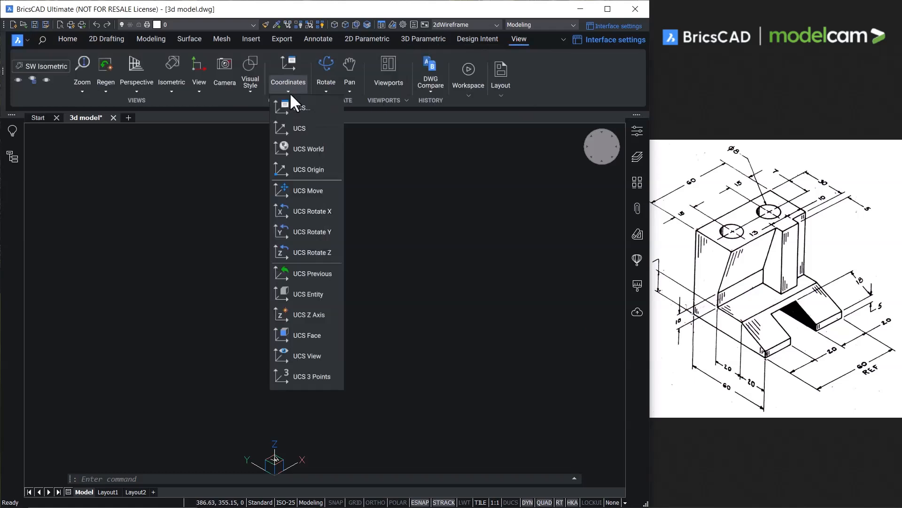
pyautogui.click(297, 108)
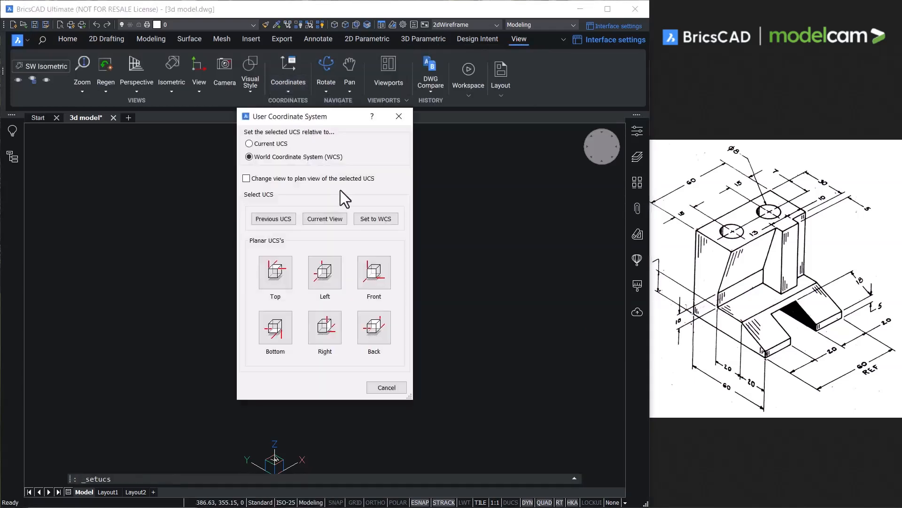
pyautogui.click(325, 271)
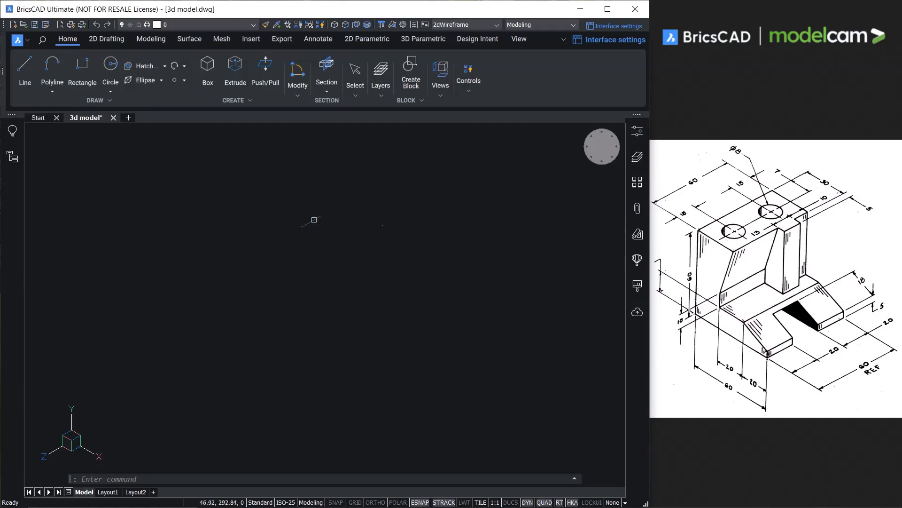
# Draw a vertical line 60 units down, followed by a 60-unit line along the X axis from its lower end.
pyautogui.click(25, 71)
pyautogui.click(160, 161)
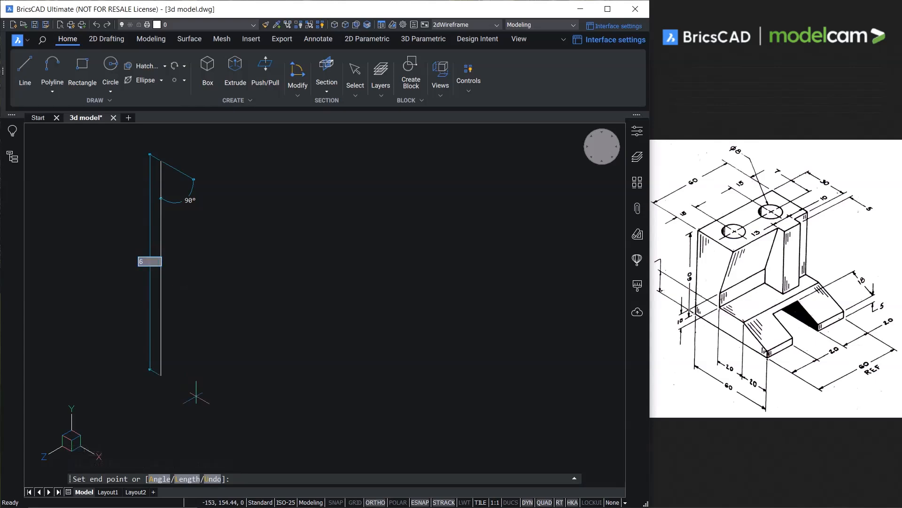
pyautogui.write('60')
pyautogui.press('Return')
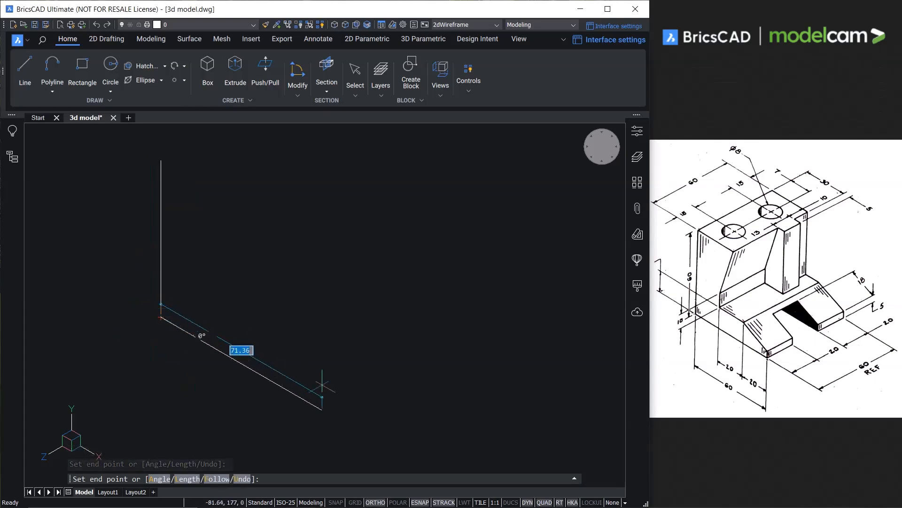
pyautogui.write('60')
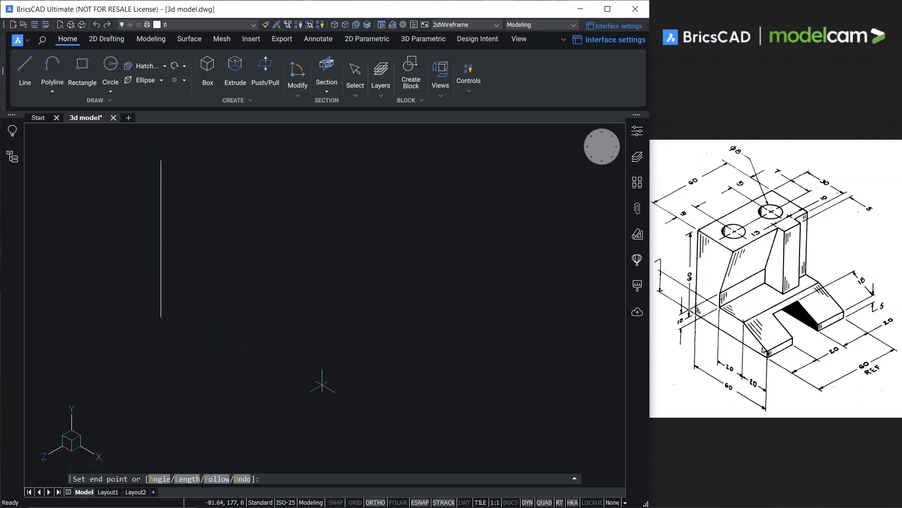
pyautogui.press('Return')
pyautogui.press('Return')
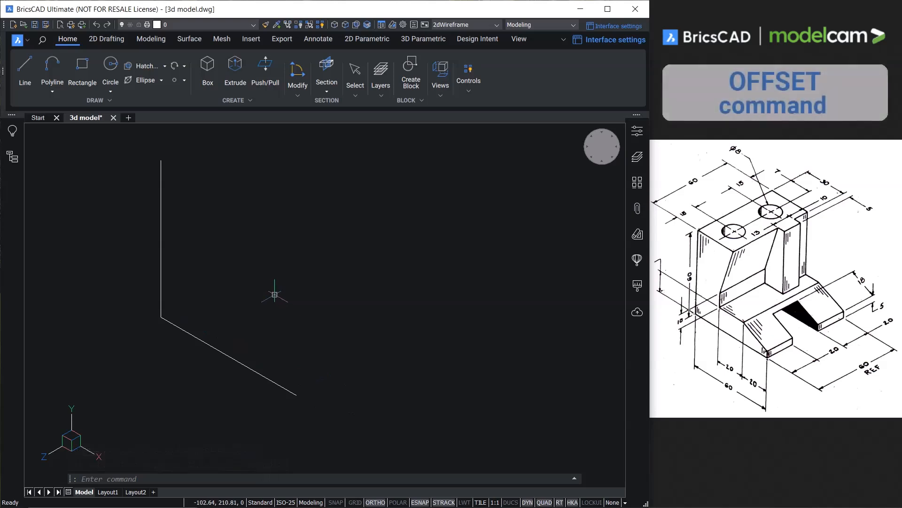
# Offset the vertical line by 20 along the X axis, and offset the resulting copy by another 20 in the same direction.
pyautogui.write('o')
pyautogui.press('Return')
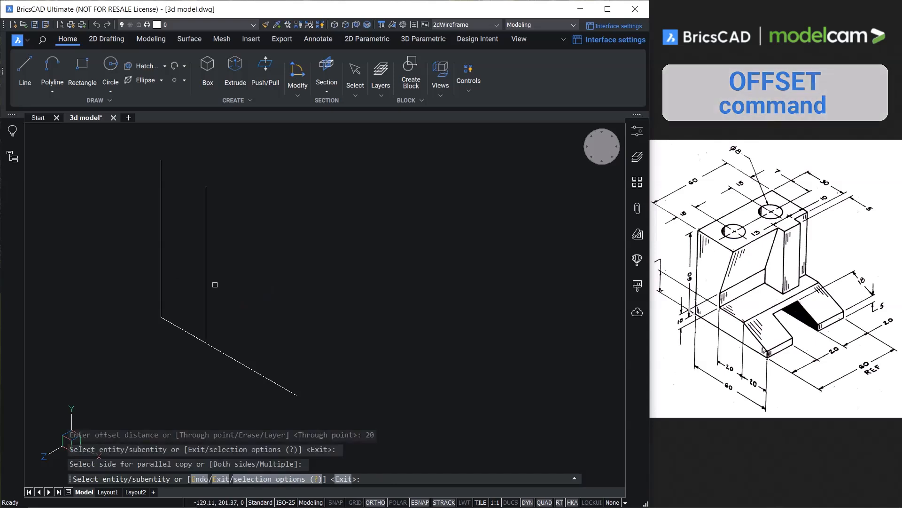
pyautogui.click(206, 277)
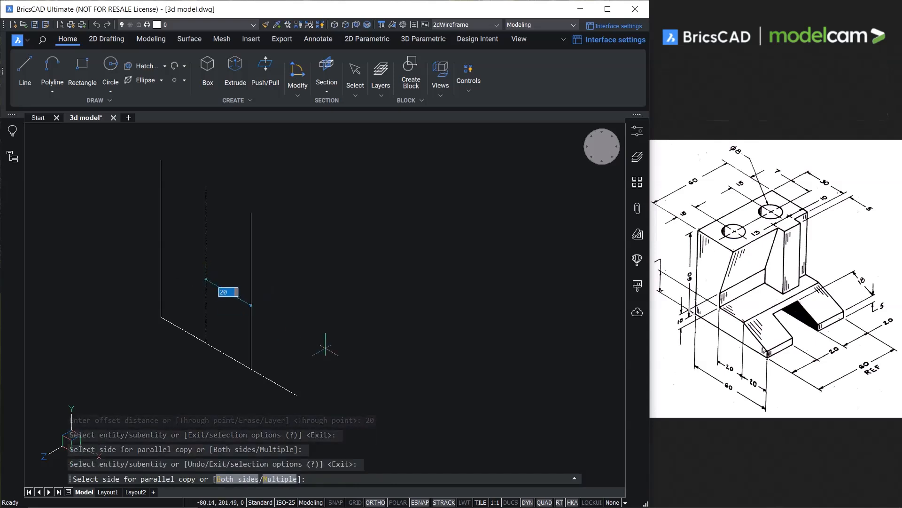
pyautogui.click(359, 333)
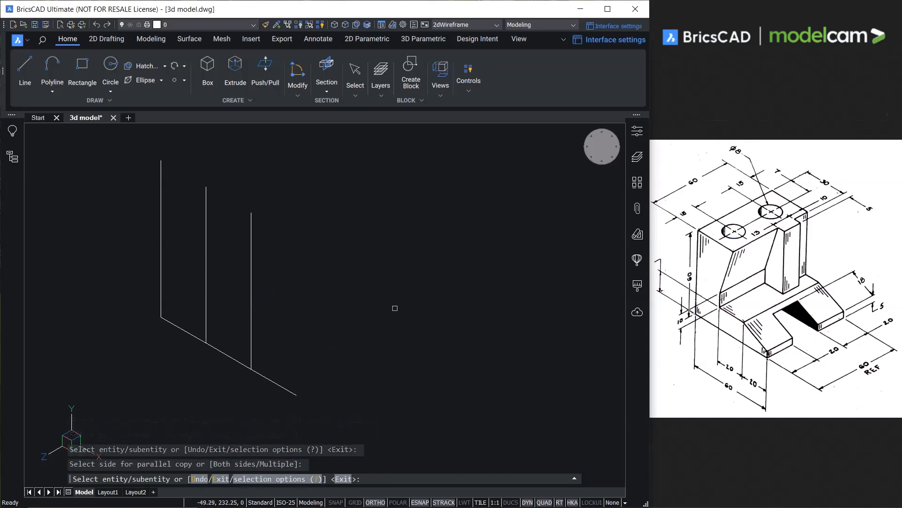
pyautogui.press('Return')
# Offset the original vertical line by 30 along the X axis, placing the copy between the two 20-unit offsets.
pyautogui.write('o')
pyautogui.press('Return')
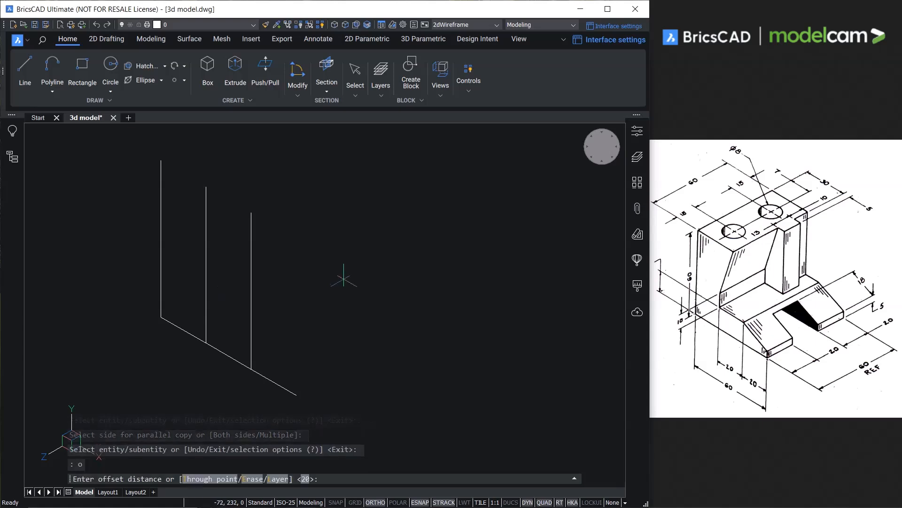
pyautogui.write('30')
pyautogui.press('Return')
pyautogui.click(160, 252)
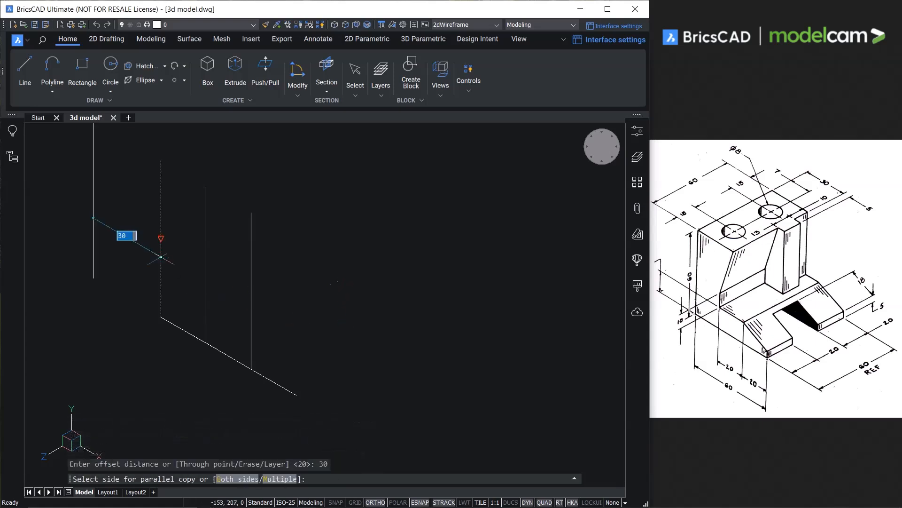
pyautogui.click(332, 283)
pyautogui.press('Escape')
# Offset the base line upward by 5.
pyautogui.press('Return')
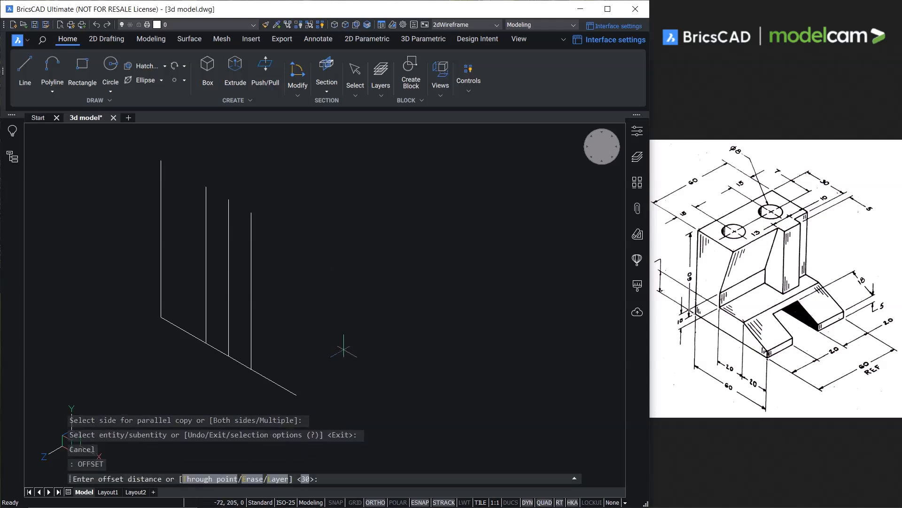
pyautogui.write('5')
pyautogui.press('Return')
pyautogui.click(280, 386)
pyautogui.click(361, 377)
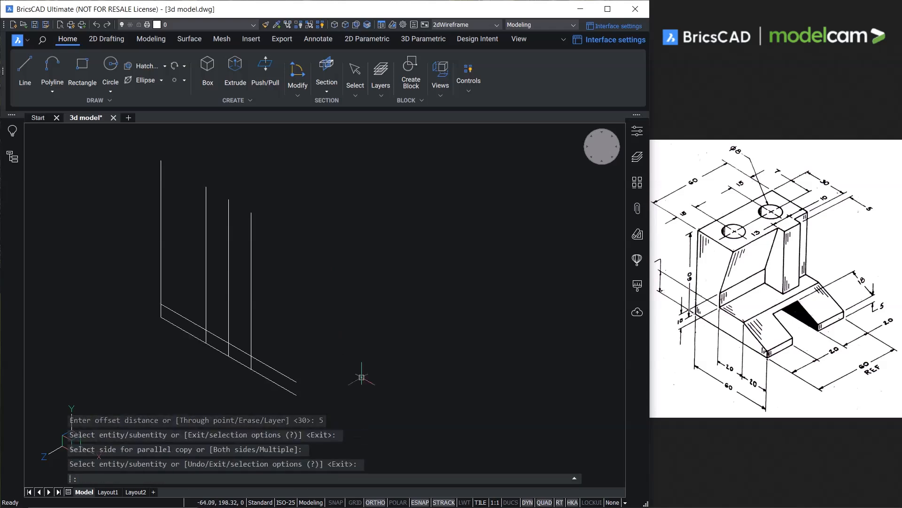
pyautogui.press('Return')
pyautogui.press('Return')
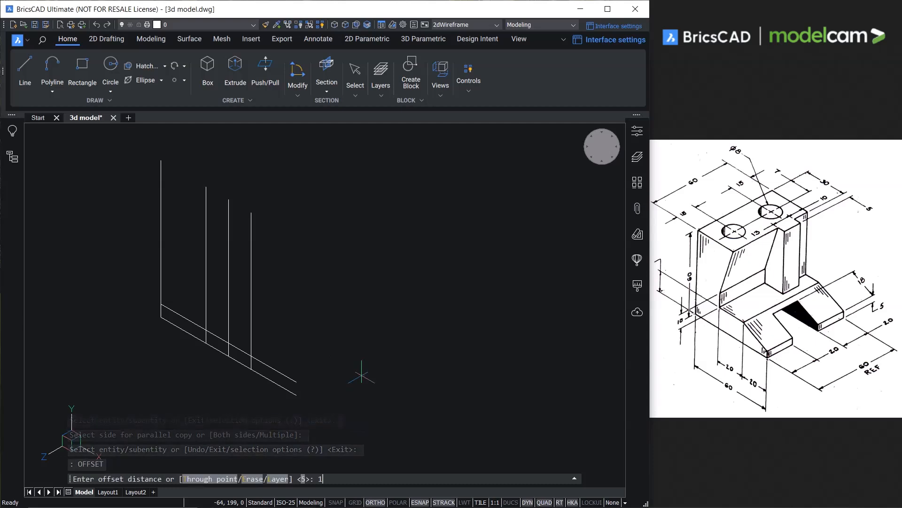
# Offset the base line upward by 15.
pyautogui.press('Return')
pyautogui.click(281, 386)
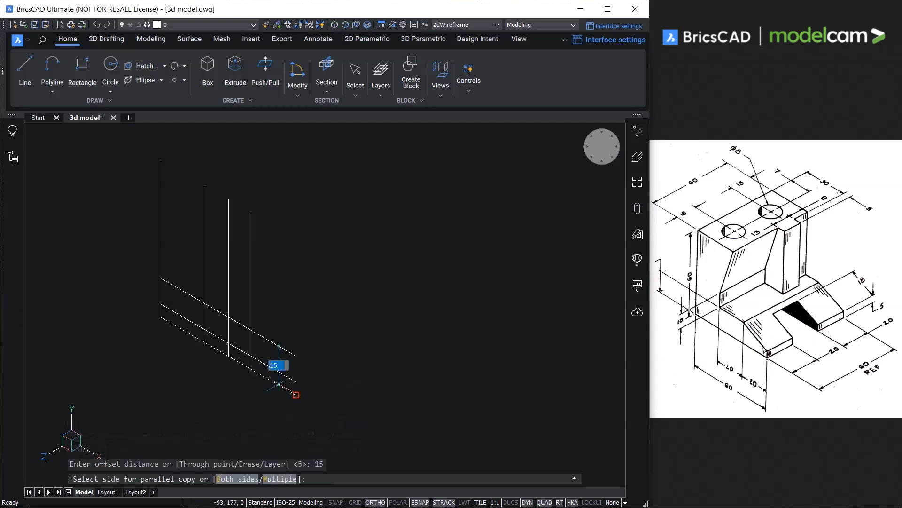
pyautogui.click(291, 346)
pyautogui.press('Return')
pyautogui.press('Return')
pyautogui.press('Escape')
# Offset the uppermost base-line copy upward by 10.
pyautogui.press('Return')
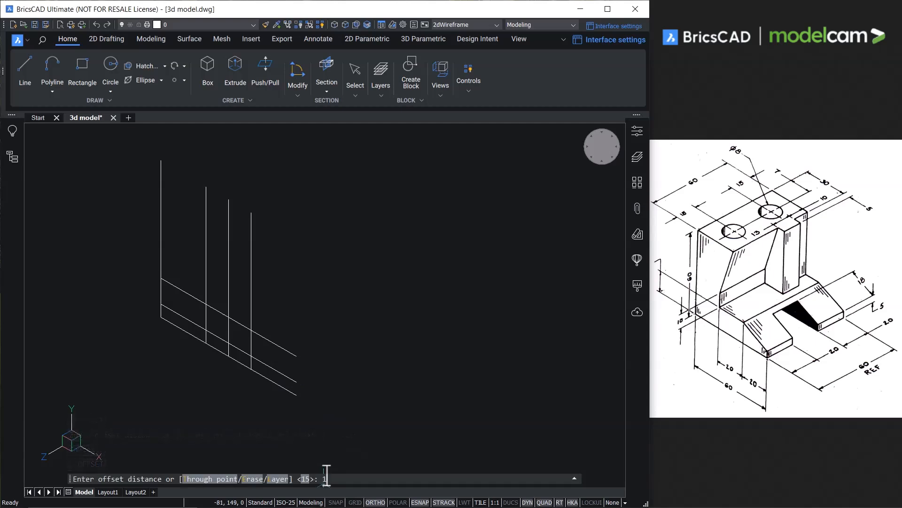
pyautogui.press('Return')
pyautogui.click(278, 345)
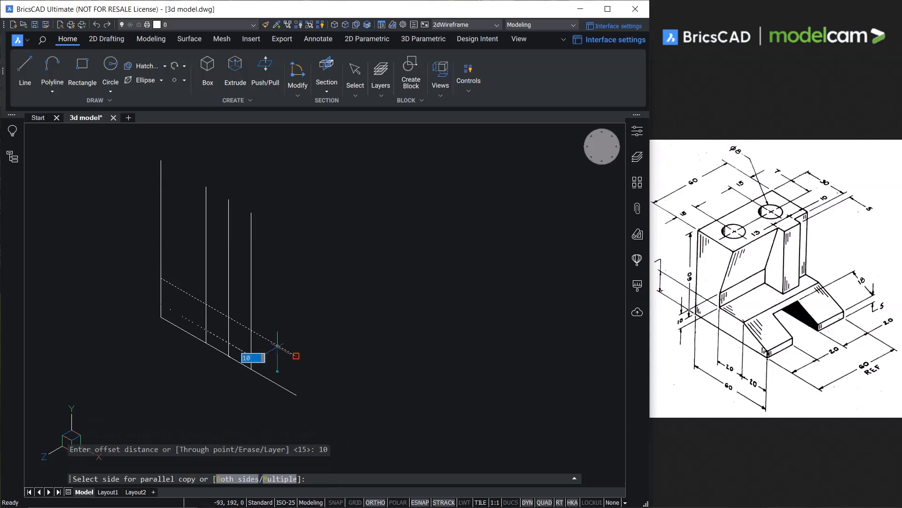
pyautogui.click(297, 291)
pyautogui.press('Escape')
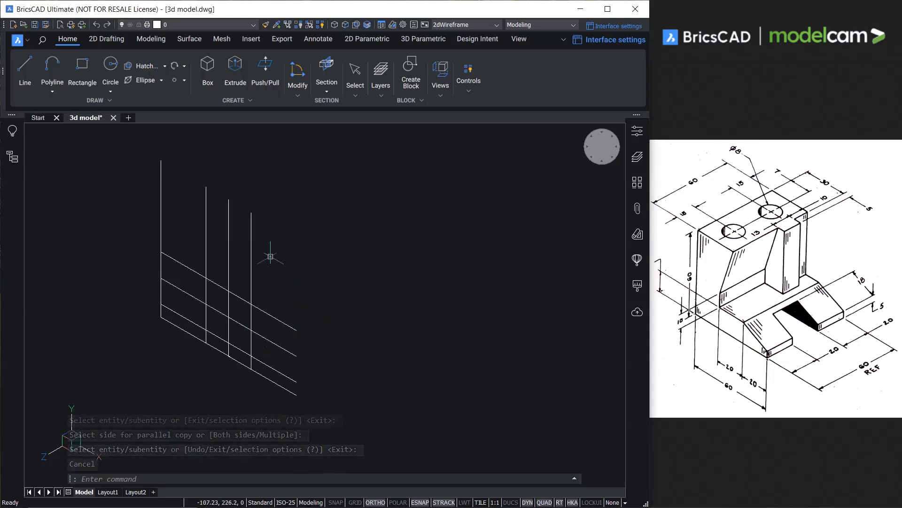
# Trace the bracket's side profile over the construction lines with a closed polyline, including the slanted back wall and the sloped front toe.
pyautogui.click(53, 69)
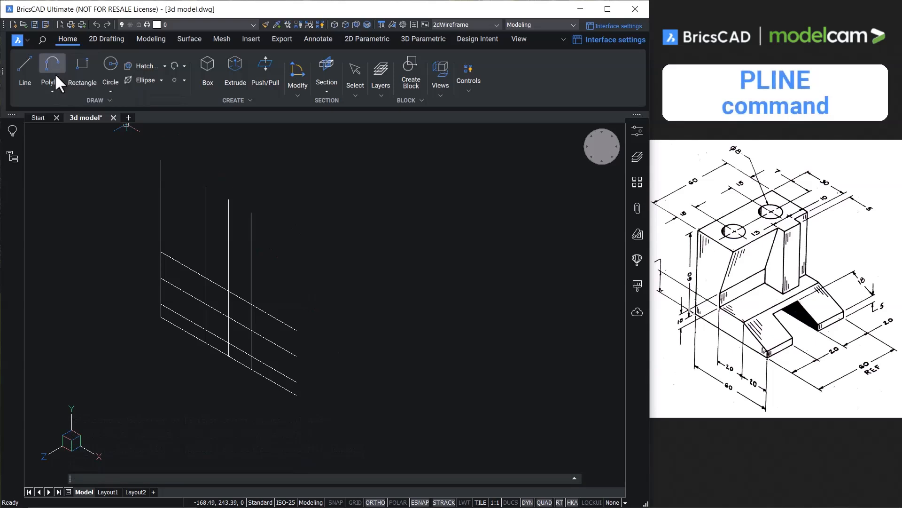
pyautogui.click(160, 160)
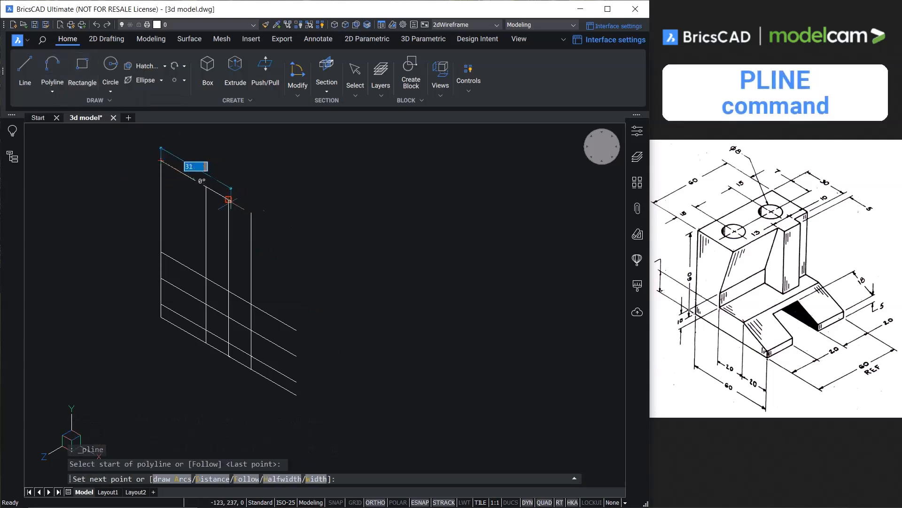
pyautogui.click(229, 199)
pyautogui.click(206, 277)
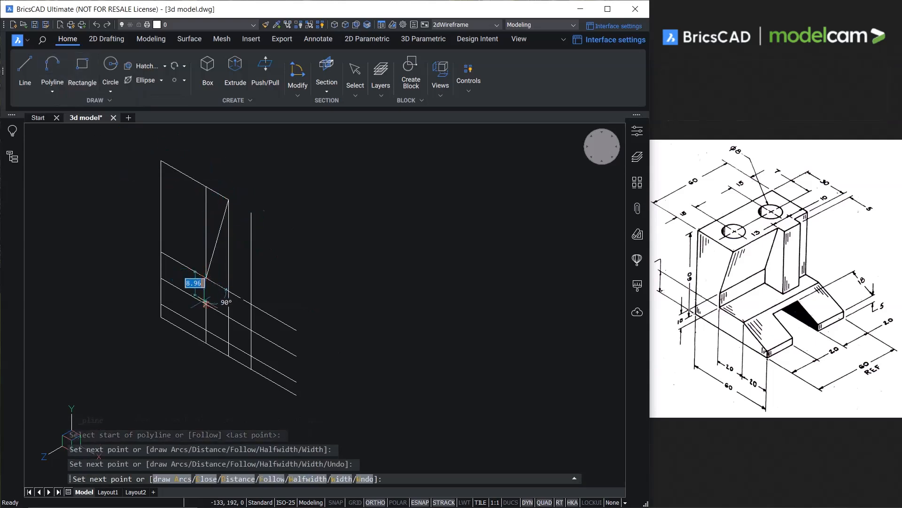
pyautogui.click(206, 304)
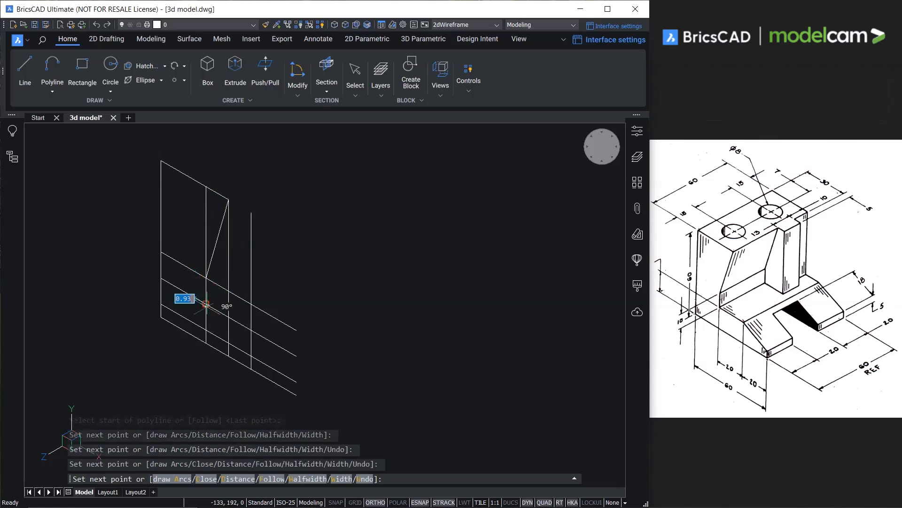
pyautogui.click(251, 330)
pyautogui.click(296, 381)
pyautogui.click(297, 395)
pyautogui.write('C')
pyautogui.press('Return')
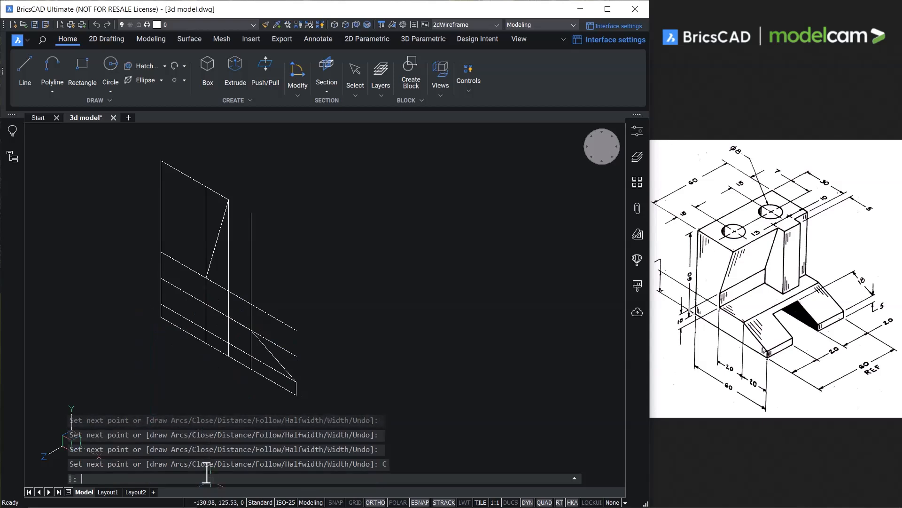
pyautogui.scroll(-1, 294, 323)
pyautogui.moveTo(298, 322); pyautogui.dragTo(296, 352, button='middle')
pyautogui.scroll(1, 272, 350)
pyautogui.click(219, 270)
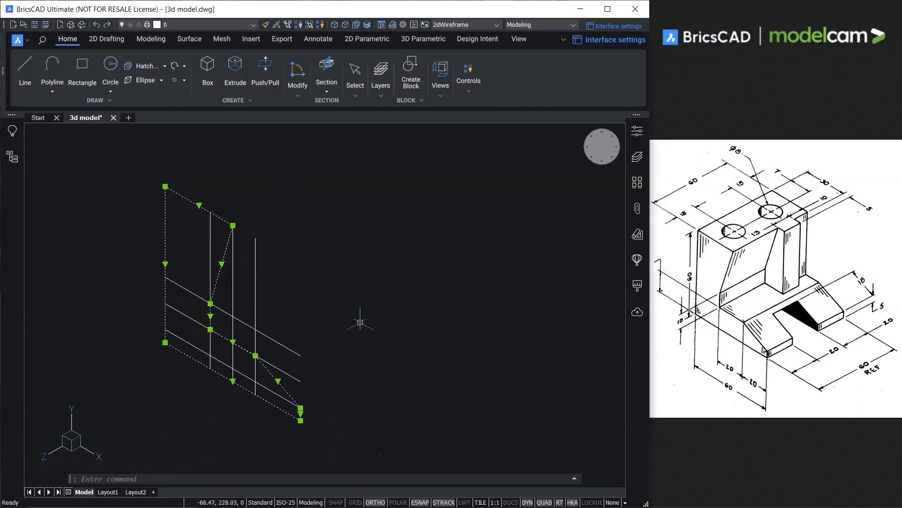
pyautogui.moveTo(358, 323); pyautogui.dragTo(352, 335, button='middle')
pyautogui.press('Escape')
# Extrude the closed profile polyline 60 units toward the rear to form the bracket solid.
pyautogui.moveTo(215, 270)
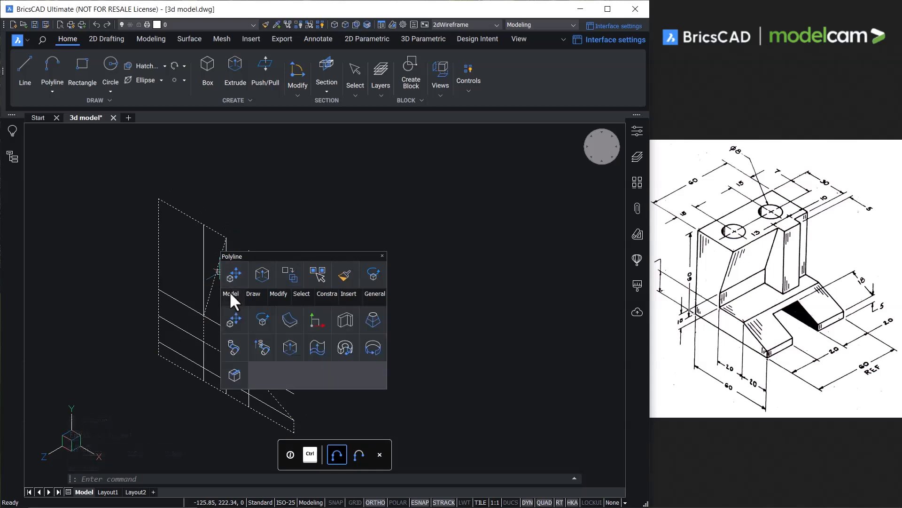
pyautogui.click(291, 347)
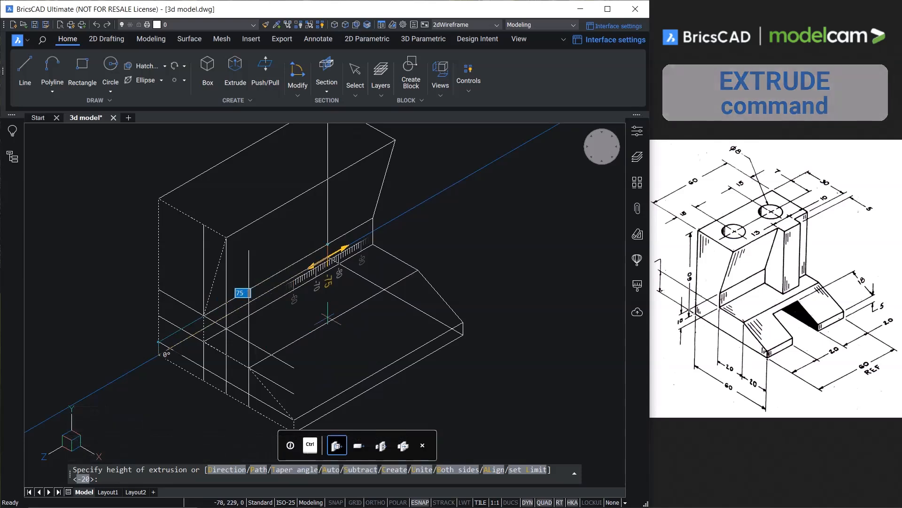
pyautogui.press('Return')
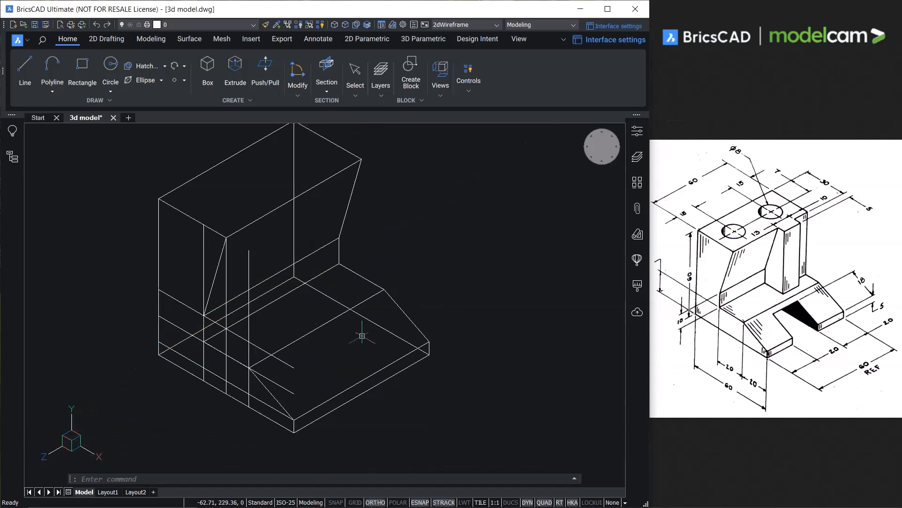
# Erase all the construction lines around the side profile with a window selection, keeping the extruded solid.
pyautogui.moveTo(362, 332); pyautogui.dragTo(368, 341, button='middle')
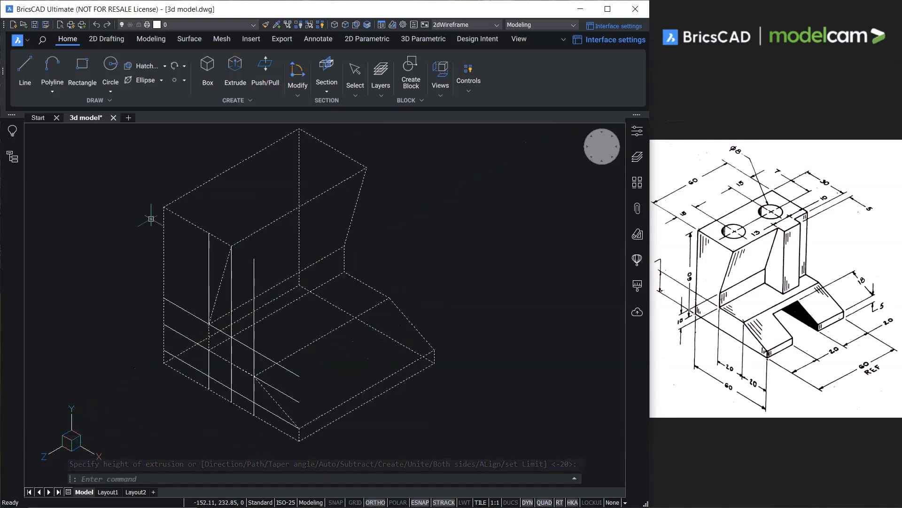
pyautogui.click(122, 175)
pyautogui.moveTo(345, 411); pyautogui.dragTo(342, 392, button='middle')
pyautogui.click(325, 421)
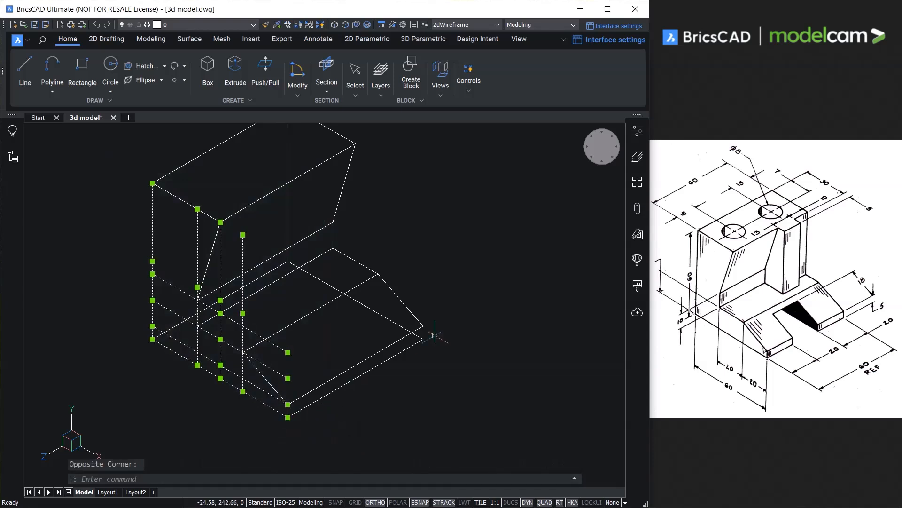
pyautogui.write('e')
pyautogui.press('Return')
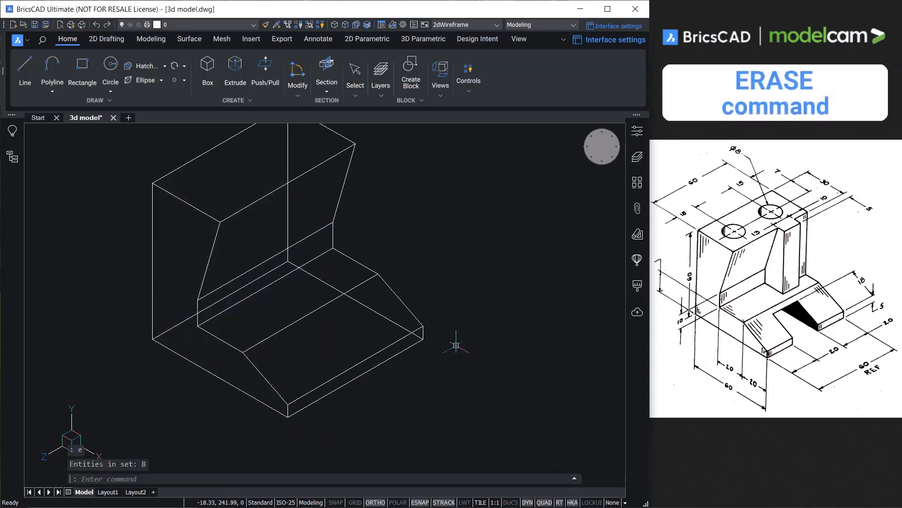
# Draw a closed rib profile at the near end of the slanted wall: 5 out from the upper corner, perpendicular down to the base, back along the wall.
pyautogui.moveTo(456, 319); pyautogui.dragTo(469, 364, button='middle')
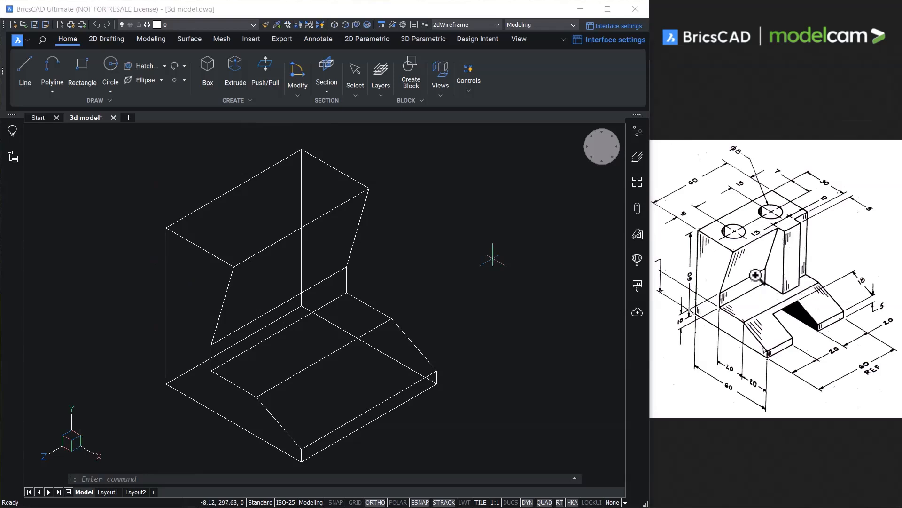
pyautogui.click(47, 71)
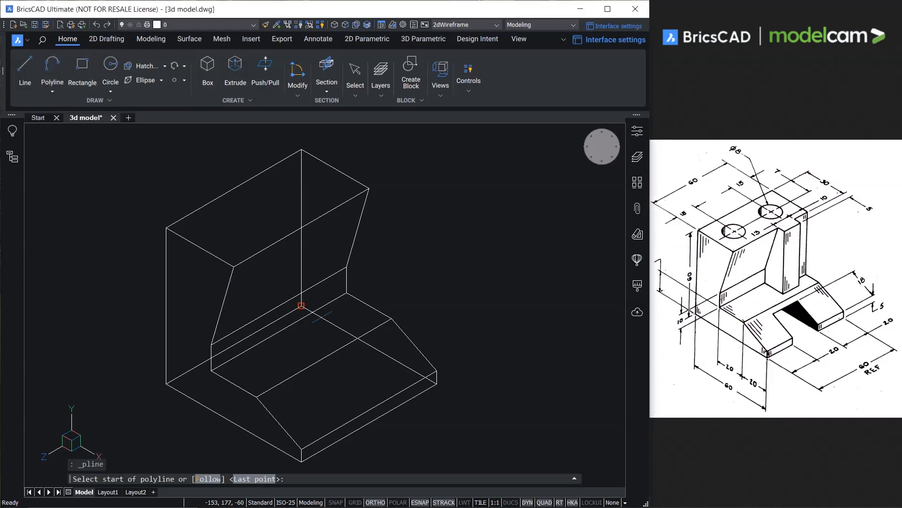
pyautogui.click(234, 267)
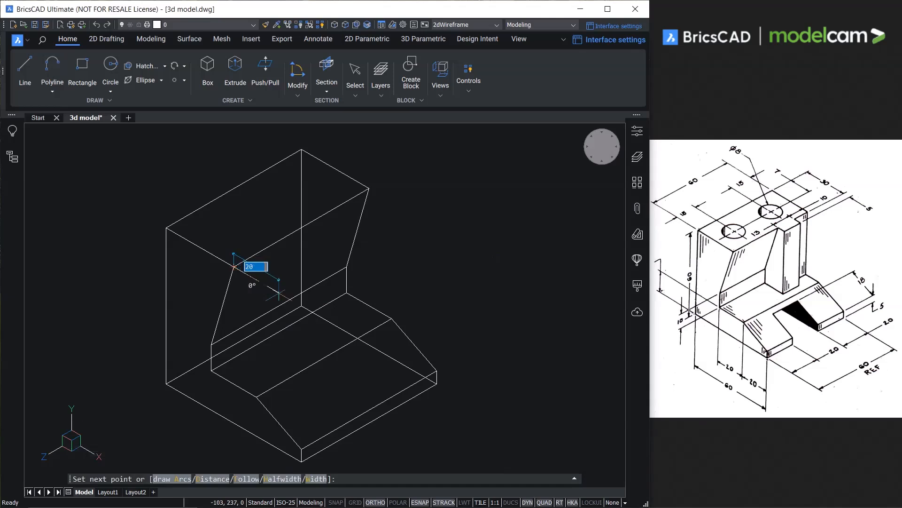
pyautogui.write('5')
pyautogui.press('Return')
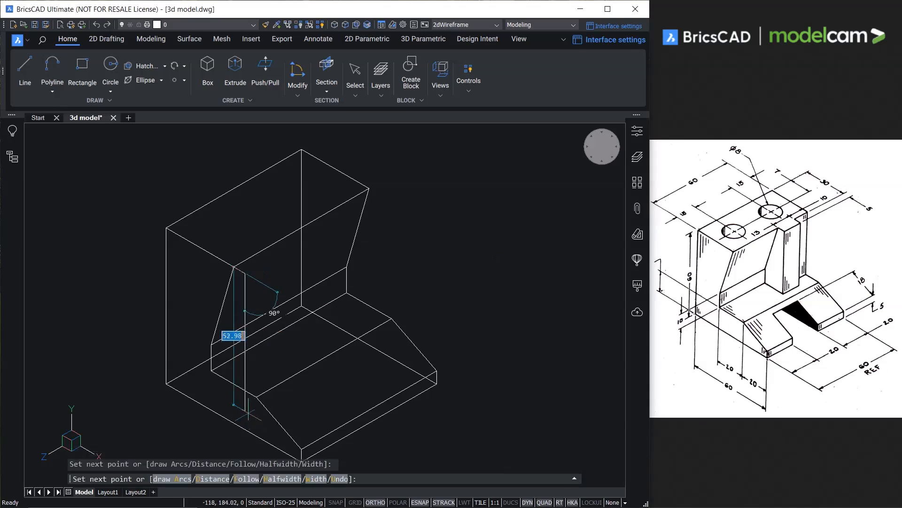
pyautogui.keyDown('shift'); pyautogui.rightClick(244, 390); pyautogui.keyUp('shift')
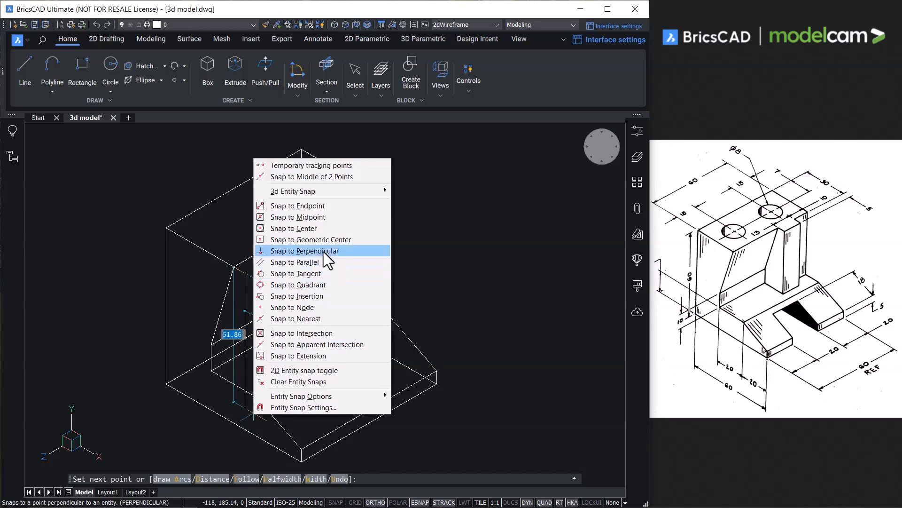
pyautogui.click(325, 251)
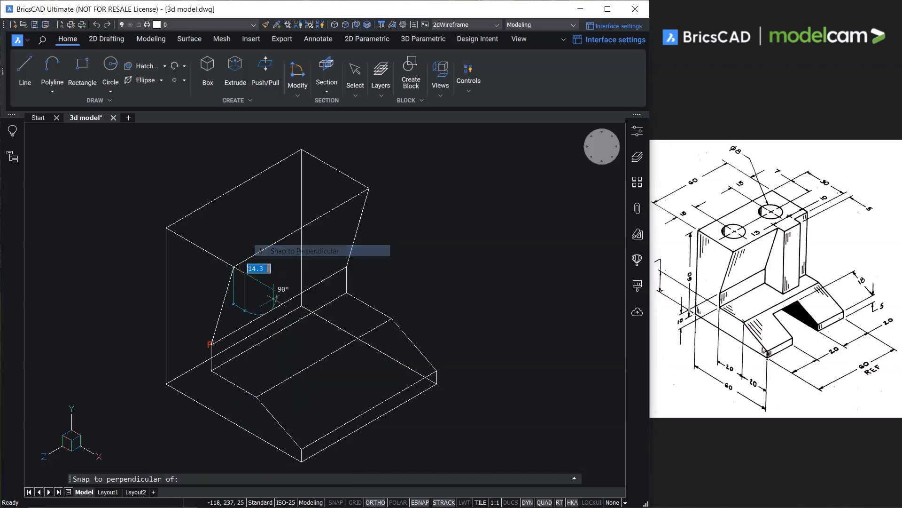
pyautogui.click(244, 390)
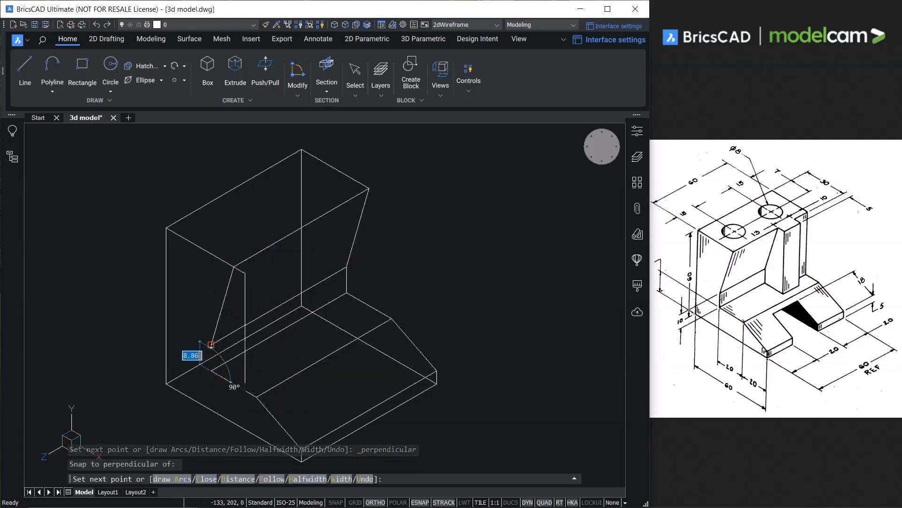
pyautogui.click(212, 343)
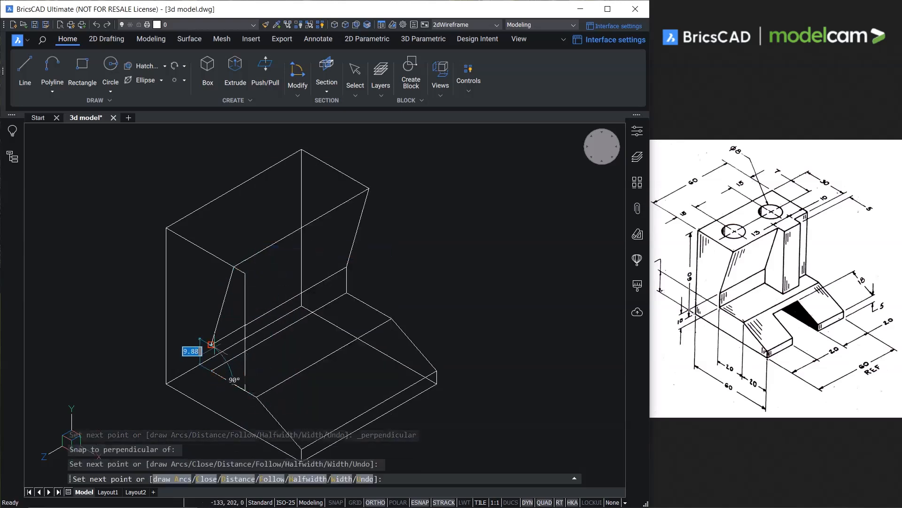
pyautogui.click(206, 479)
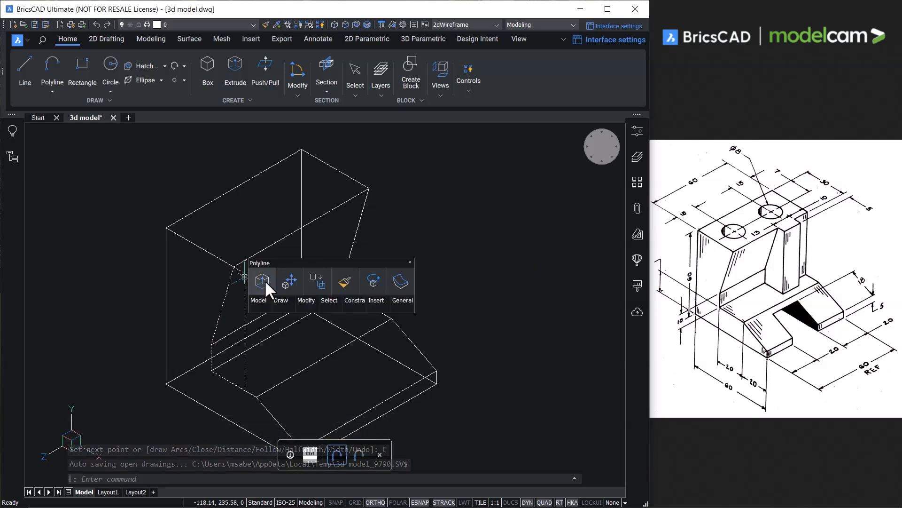
# Extrude the closed rib profile 13 toward the rear and move the resulting rib solid 37 in the same direction.
pyautogui.click(265, 281)
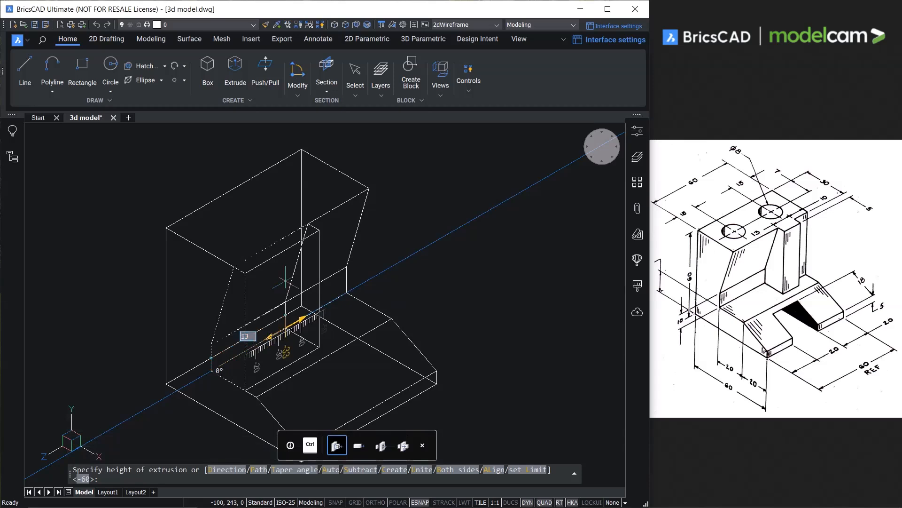
pyautogui.click(286, 281)
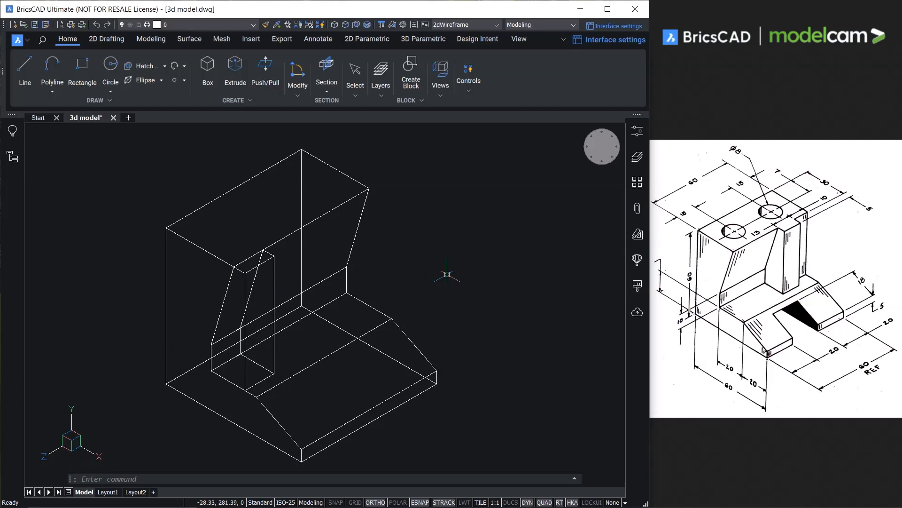
pyautogui.moveTo(259, 266)
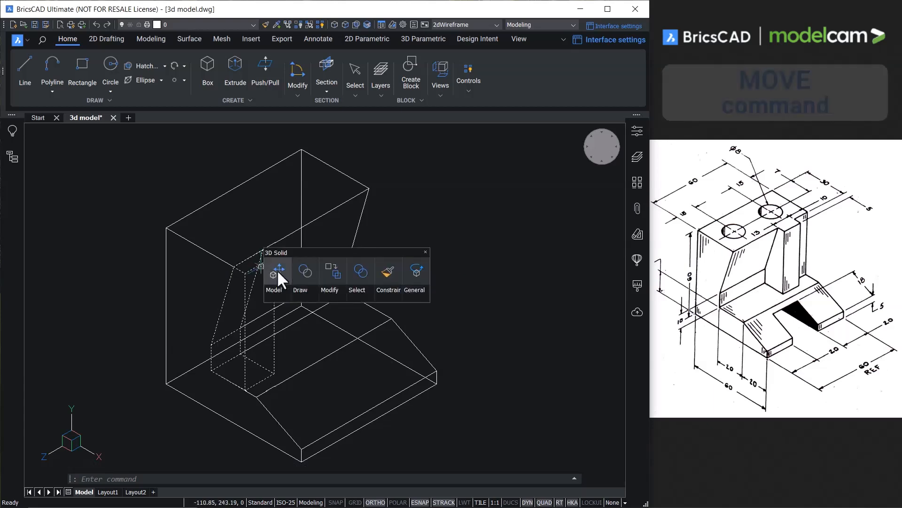
pyautogui.click(277, 269)
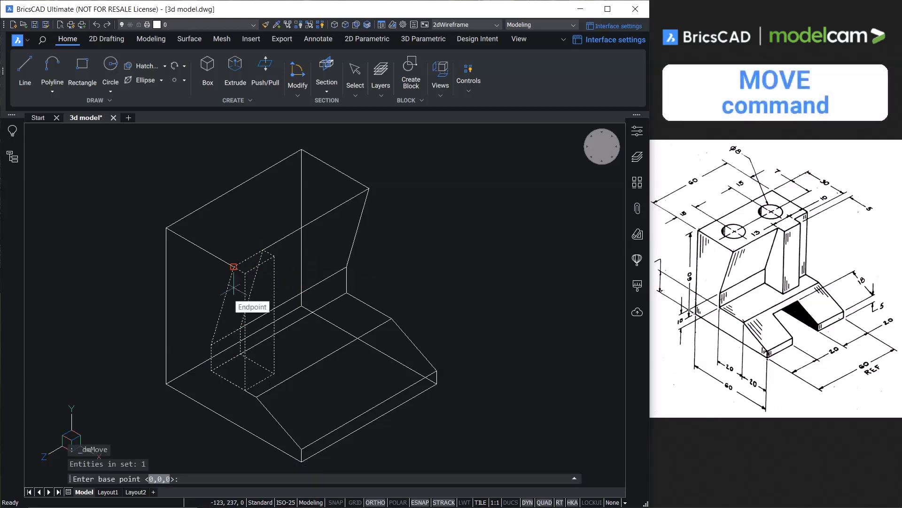
pyautogui.click(234, 266)
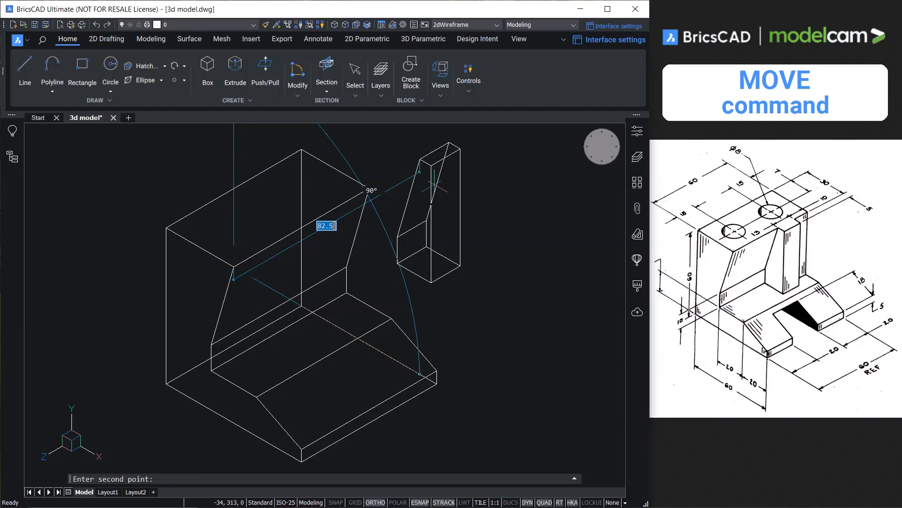
pyautogui.write('37')
pyautogui.press('Return')
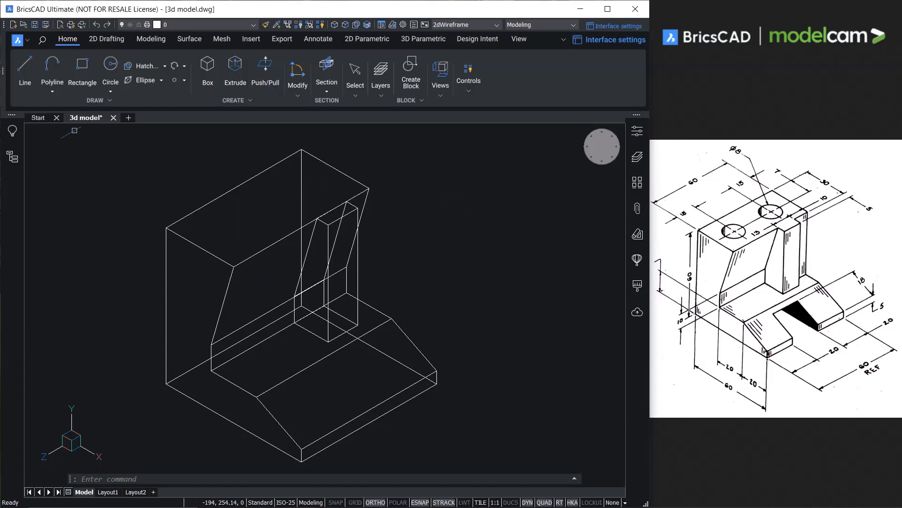
# Draw a closed polyline at the wall's far end from the upper corner straight down to the base and back along the slanted wall.
pyautogui.click(52, 70)
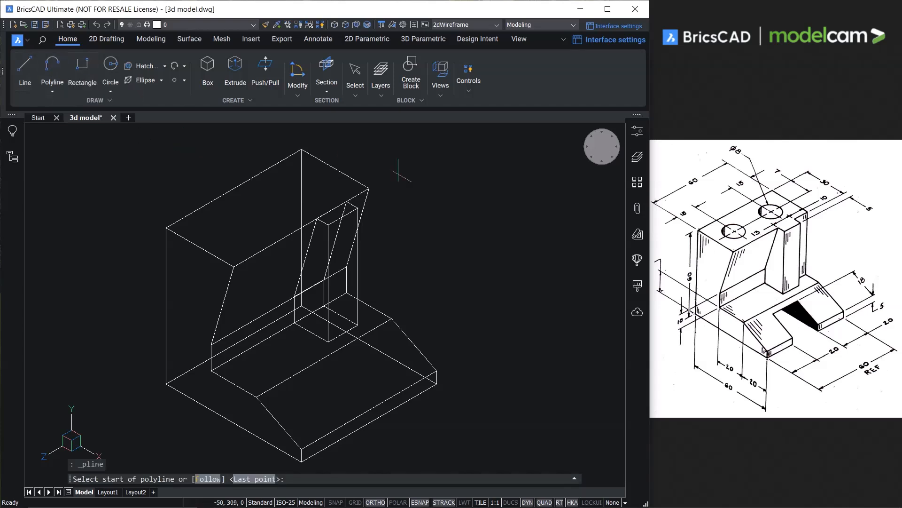
pyautogui.click(369, 189)
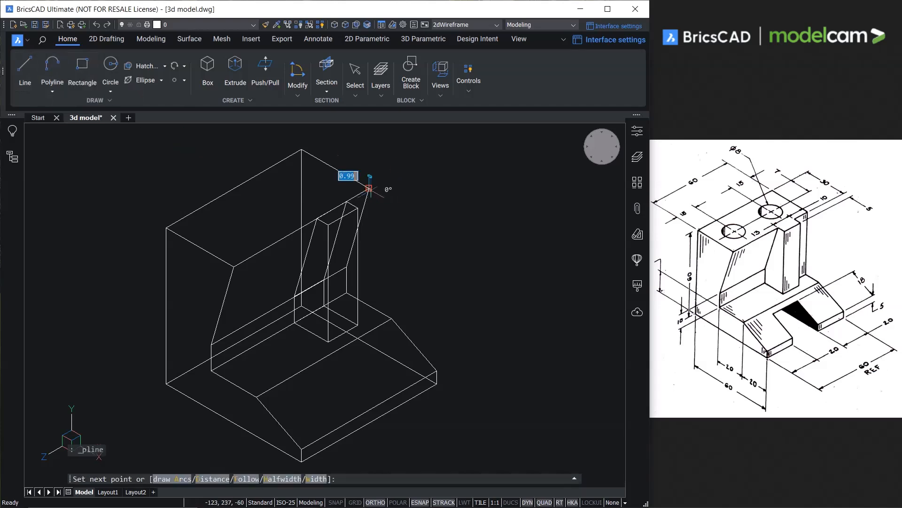
pyautogui.click(368, 305)
pyautogui.click(347, 267)
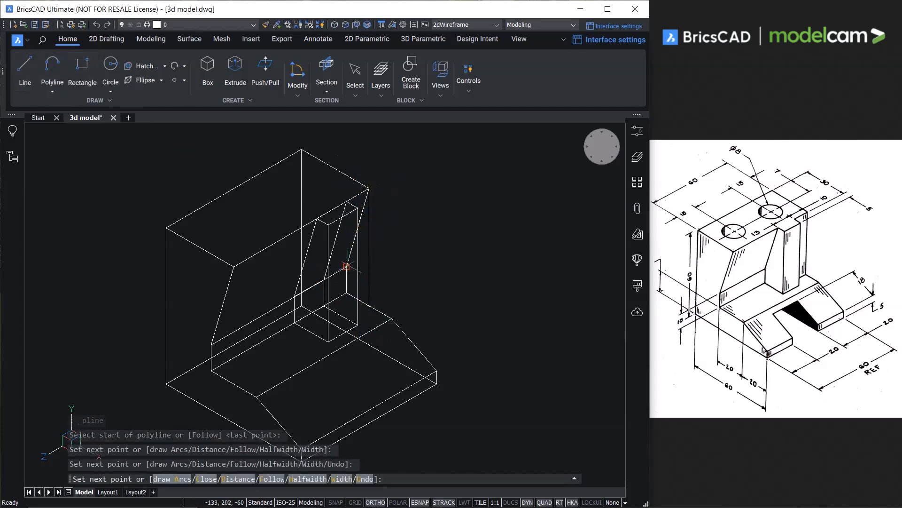
pyautogui.click(206, 478)
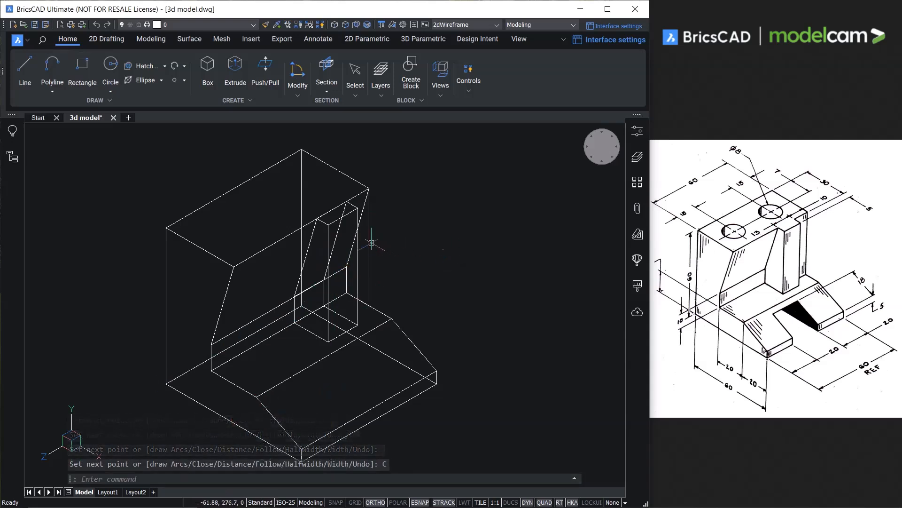
# Extrude the far-end profile toward the front until it meets the rib.
pyautogui.moveTo(368, 242)
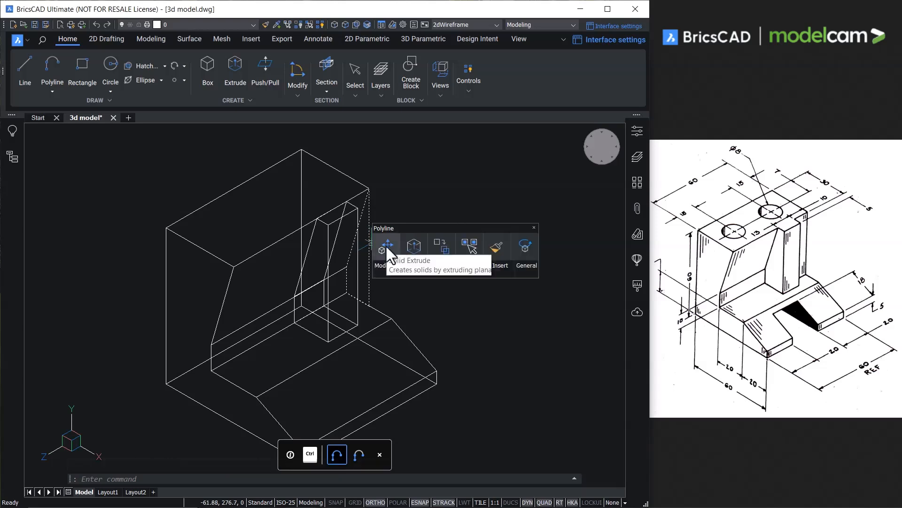
pyautogui.moveTo(379, 263)
pyautogui.click(441, 319)
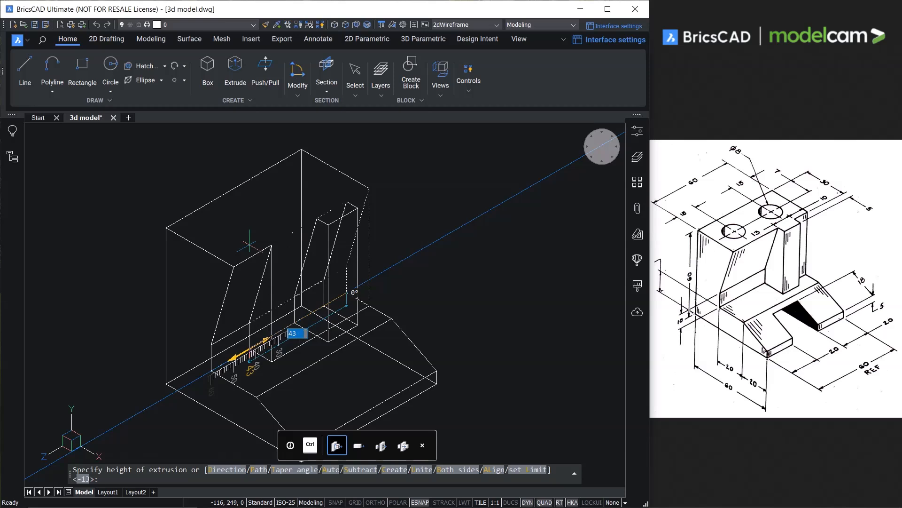
pyautogui.click(249, 245)
pyautogui.click(325, 218)
pyautogui.click(325, 218)
pyautogui.press('Escape')
pyautogui.click(369, 206)
pyautogui.press('Escape')
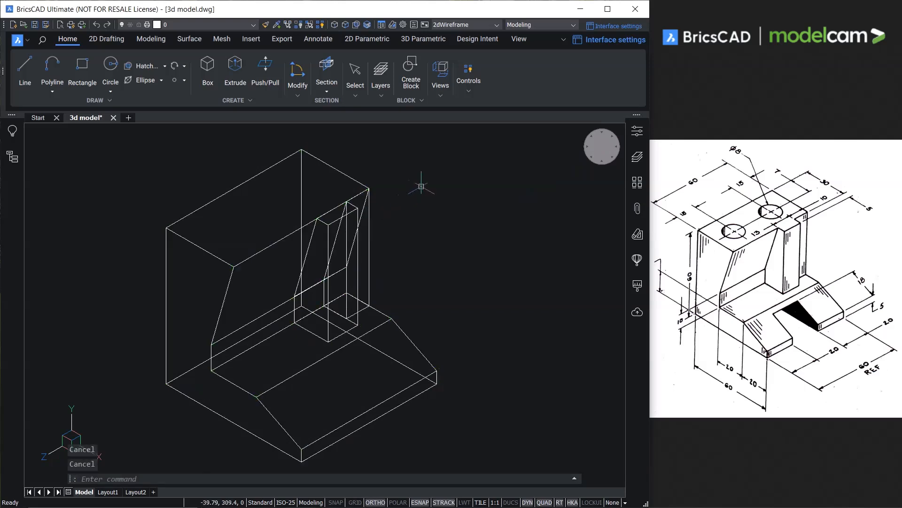
# Union the bracket body, the rib and the far-end filler into one solid.
pyautogui.click(401, 172)
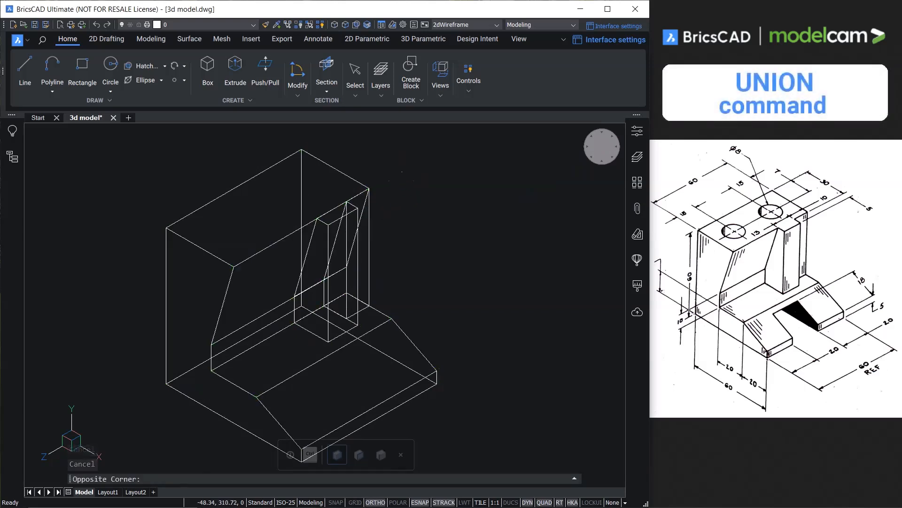
pyautogui.click(307, 236)
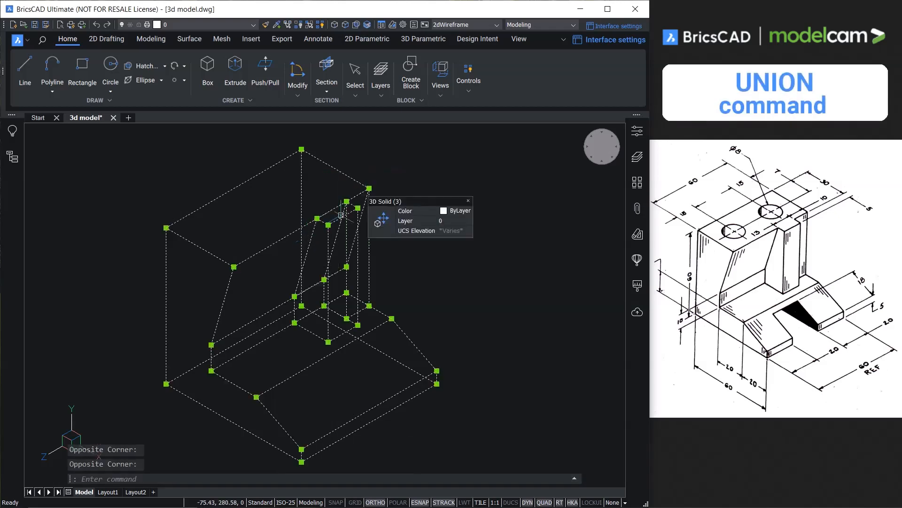
pyautogui.moveTo(379, 242)
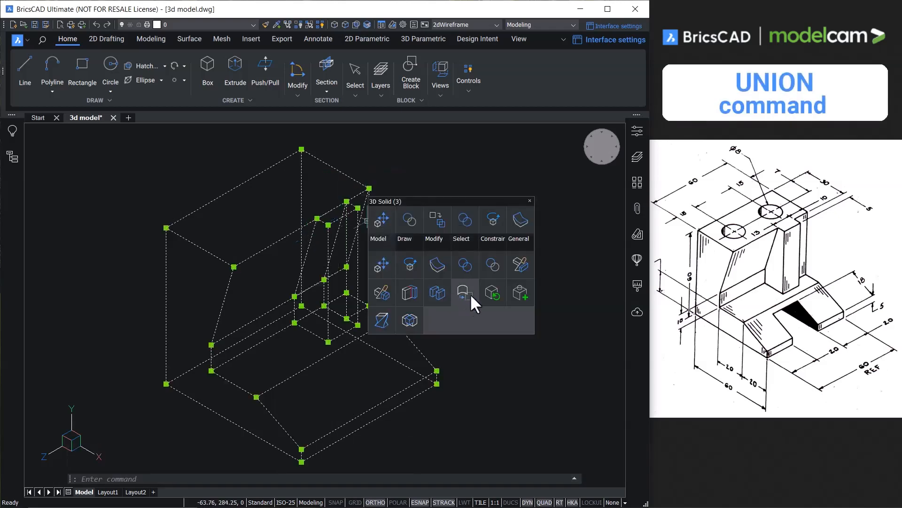
pyautogui.click(470, 265)
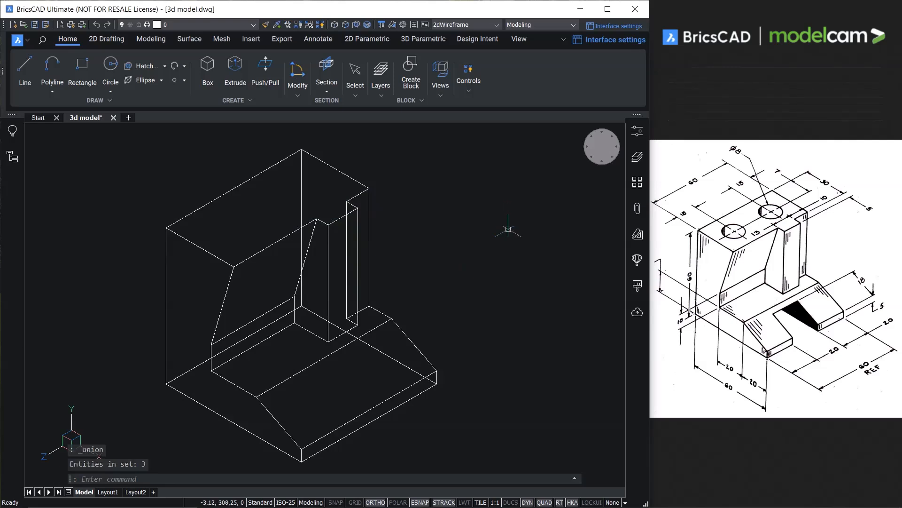
# Inspect the bracket in the Shaded with edges visual style and return to 2dWireframe.
pyautogui.rightClick(602, 148)
pyautogui.moveTo(615, 177)
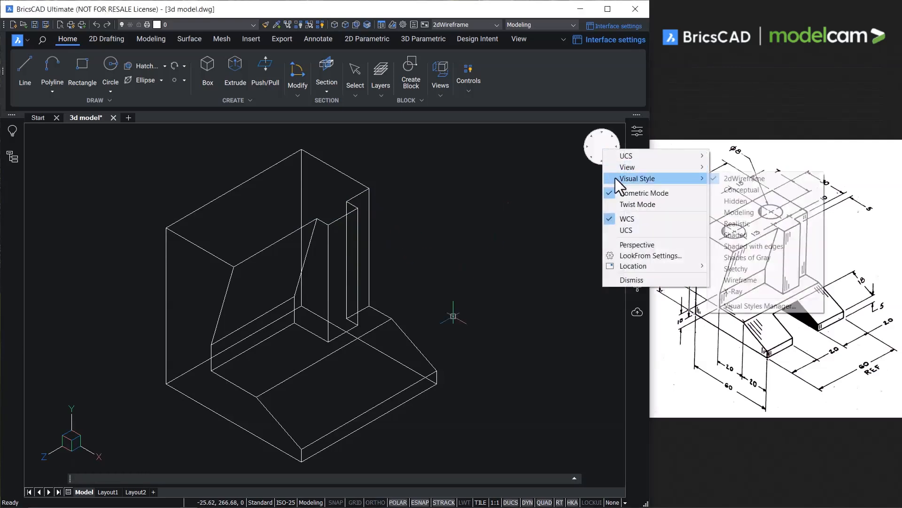
pyautogui.click(741, 247)
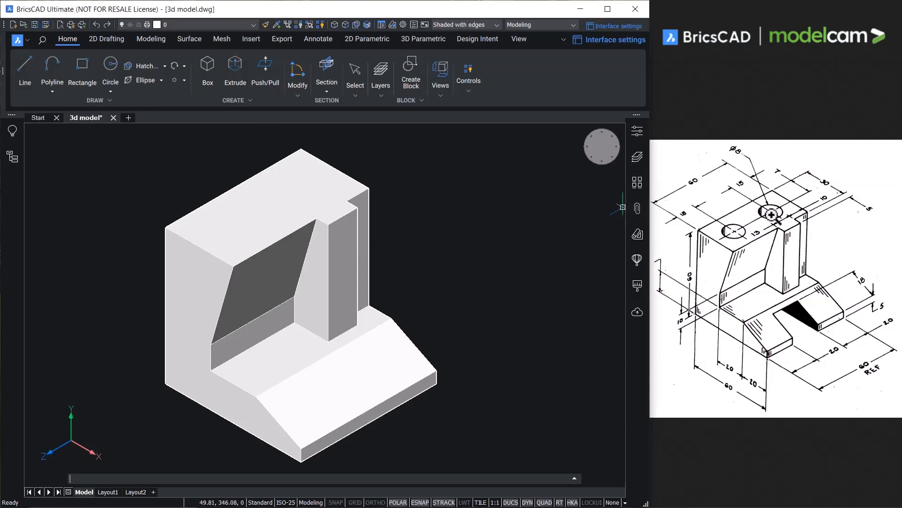
pyautogui.moveTo(617, 160)
pyautogui.rightClick(602, 143)
pyautogui.click(626, 149)
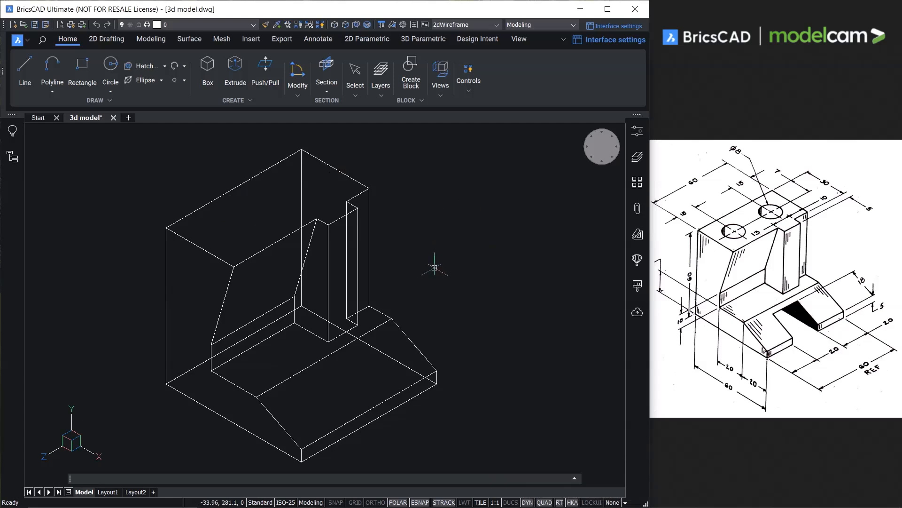
# Define a three-point UCS on the wall's upper face, with its origin at the near front corner, X along the front edge and Y toward the back corner.
pyautogui.click(519, 38)
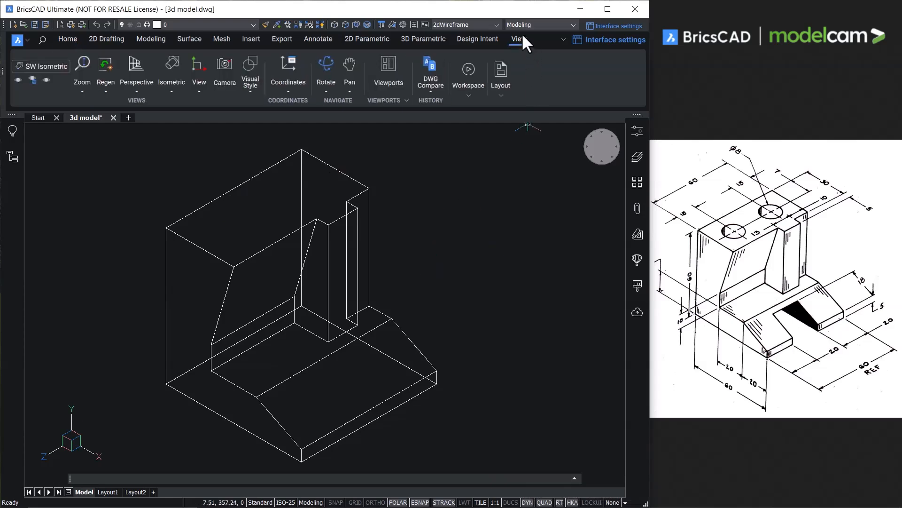
pyautogui.click(287, 90)
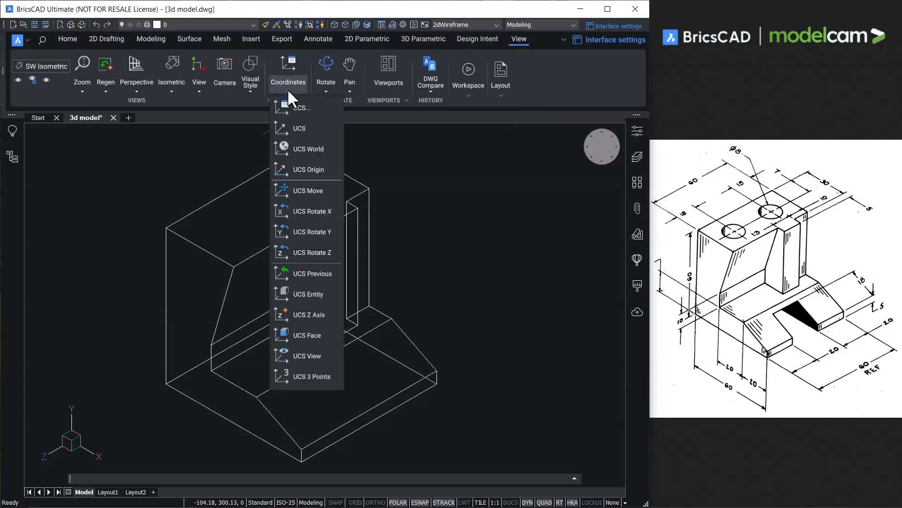
pyautogui.click(300, 375)
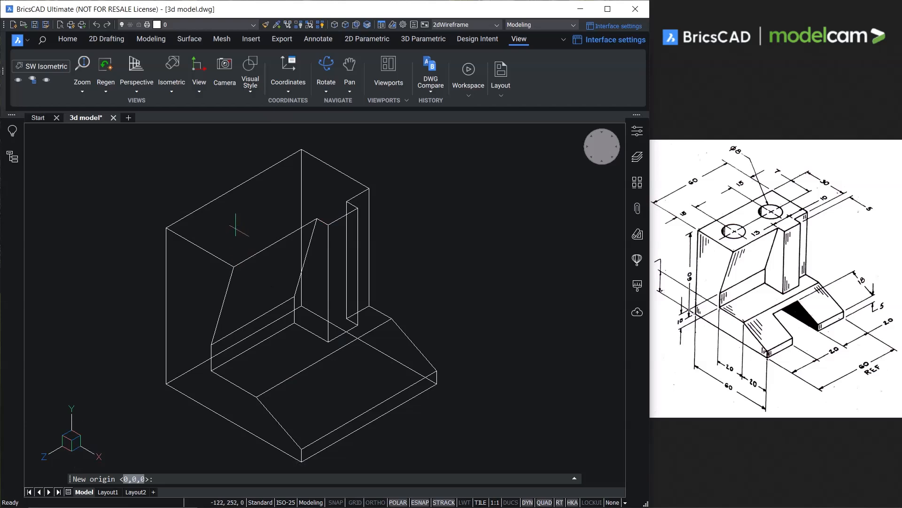
pyautogui.click(233, 267)
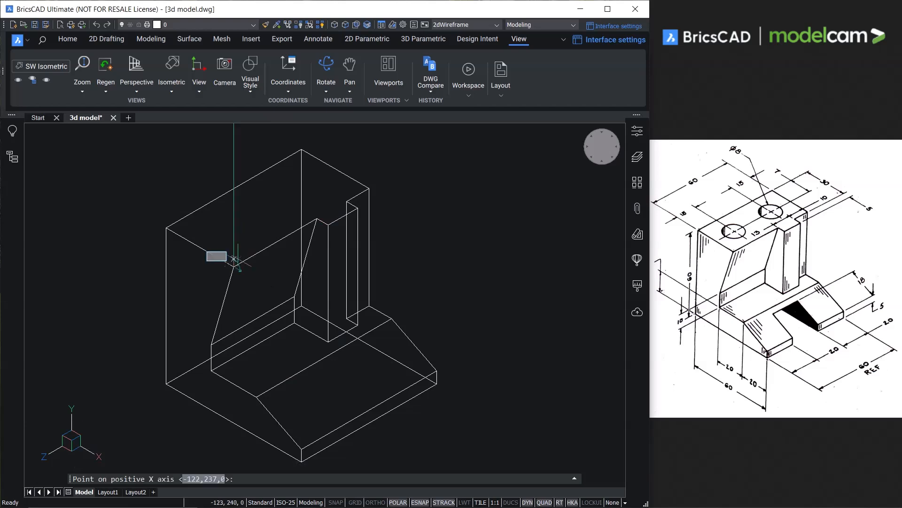
pyautogui.click(318, 219)
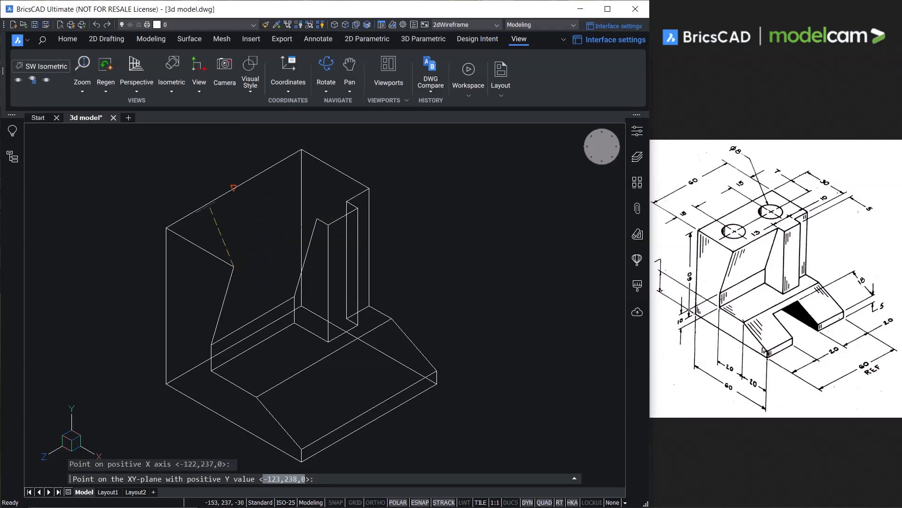
pyautogui.click(167, 227)
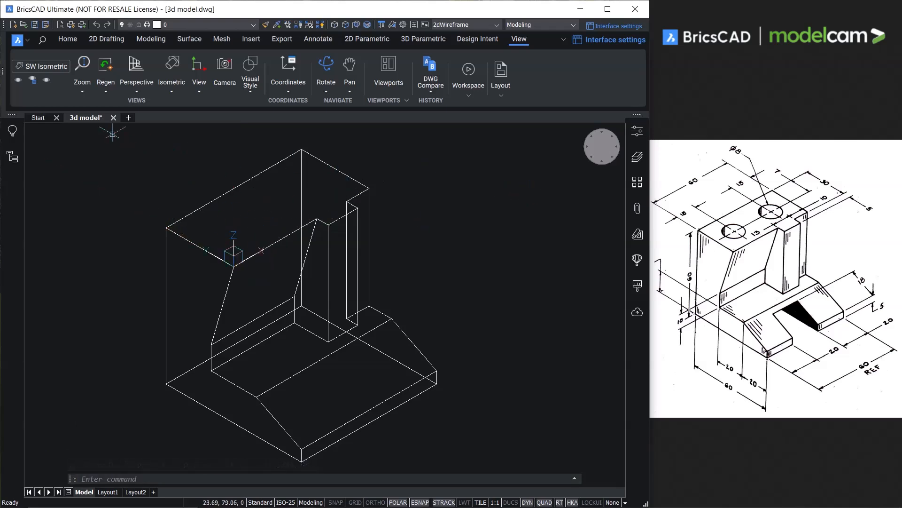
# Draw a circle of radius 4 centred at 15,15 on the wall's upper face and extrude it down through the bracket's full height.
pyautogui.click(67, 38)
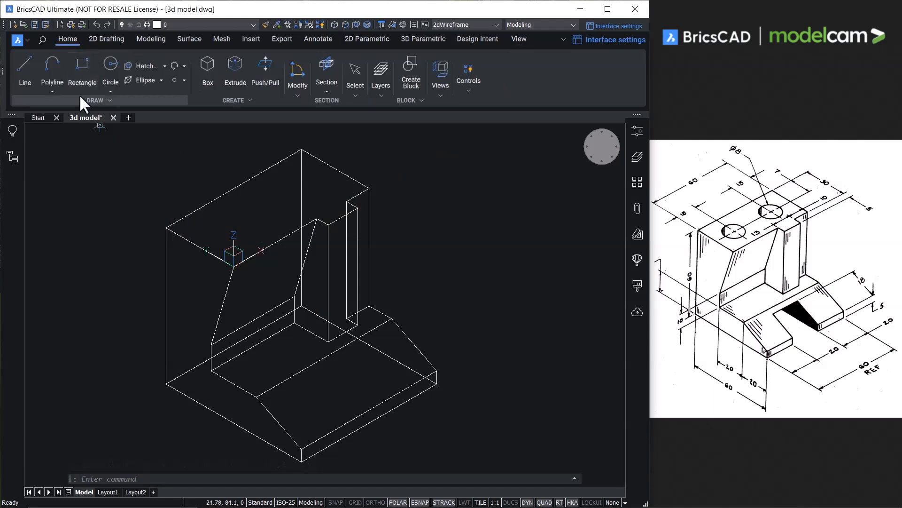
pyautogui.click(110, 92)
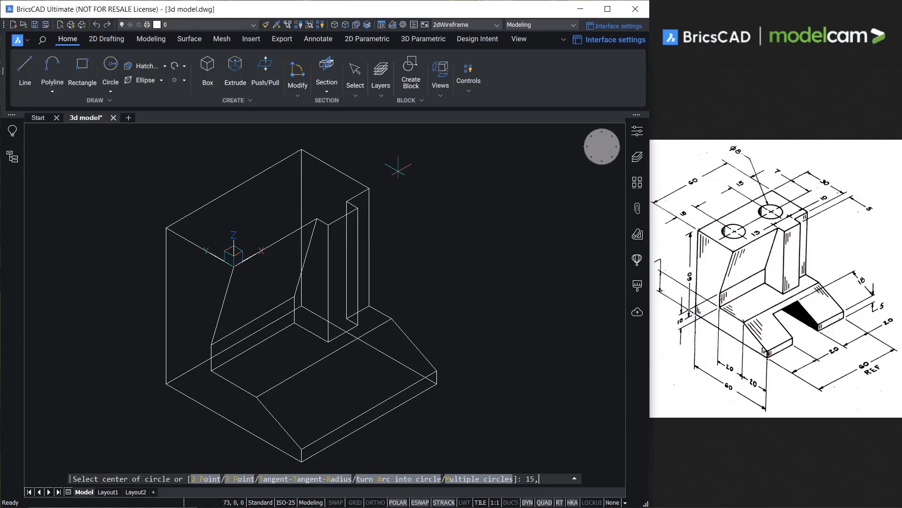
pyautogui.press('Return')
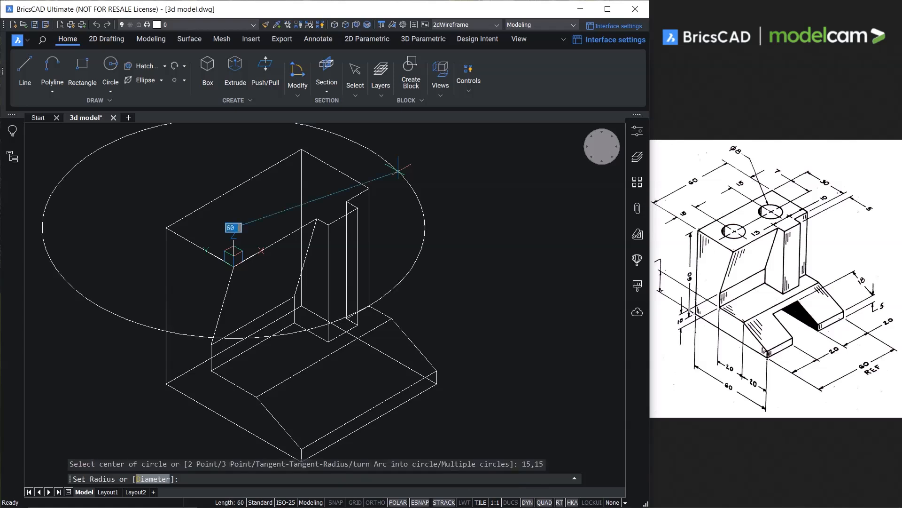
pyautogui.write('4')
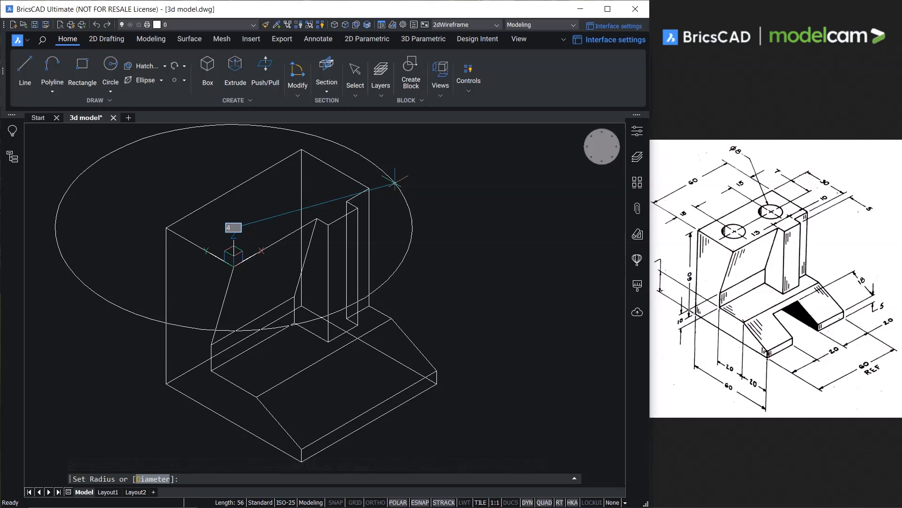
pyautogui.press('Return')
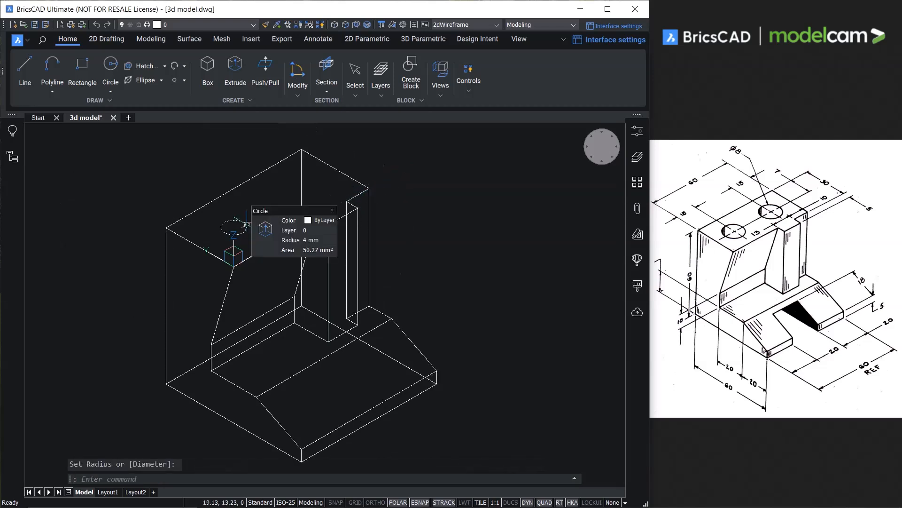
pyautogui.click(267, 228)
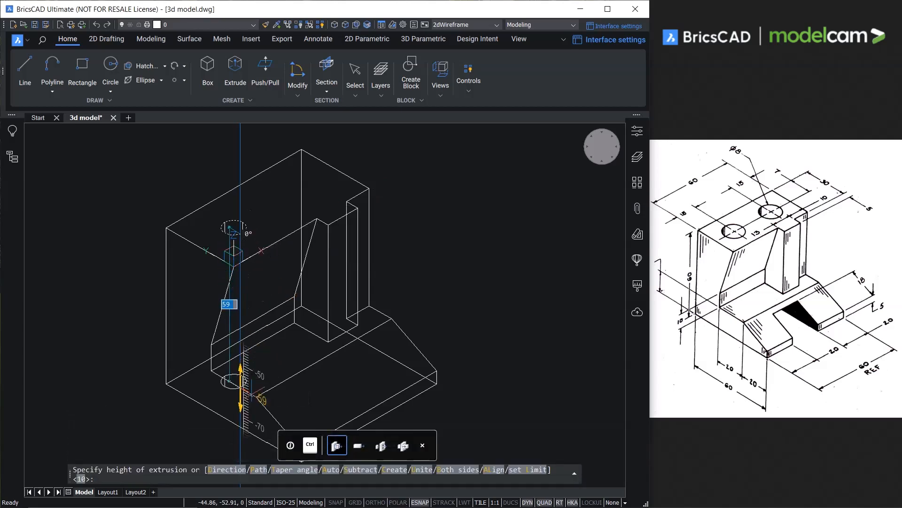
pyautogui.press('Return')
# Copy the cylinder 30 mm along the X axis from the centre of its upper end.
pyautogui.moveTo(258, 231)
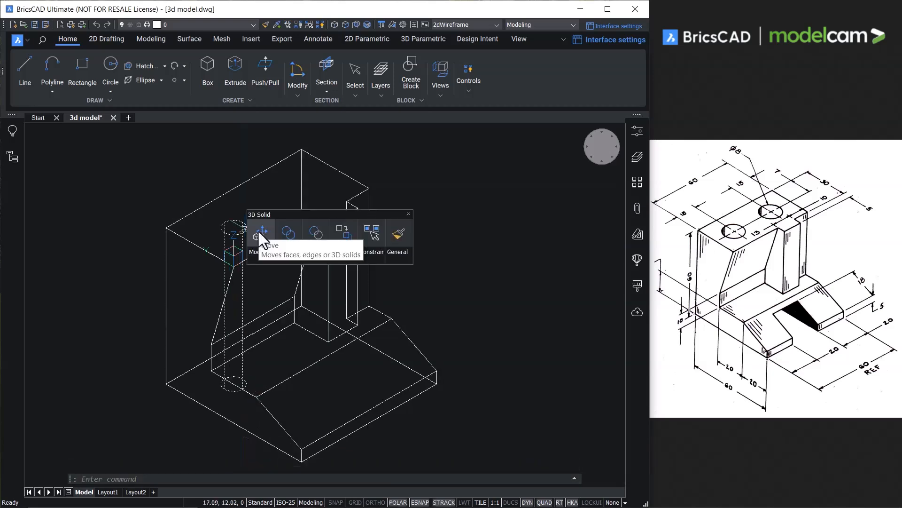
pyautogui.click(348, 277)
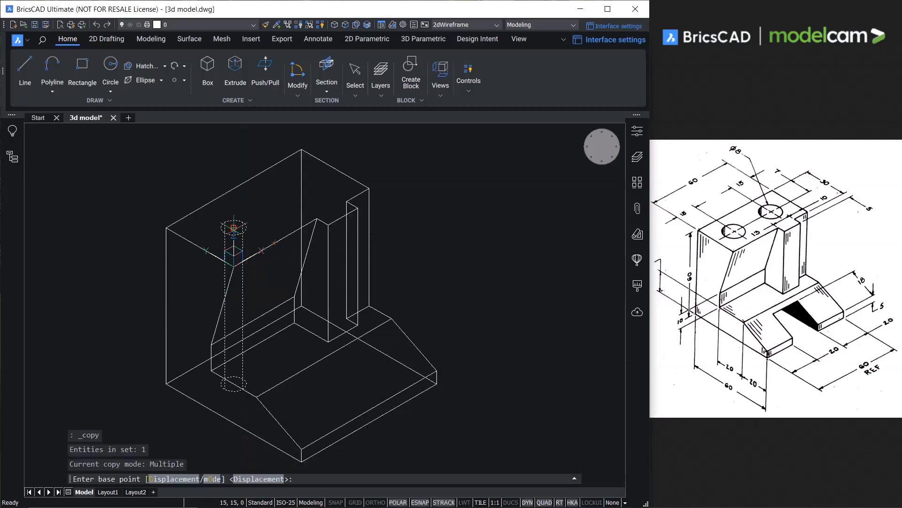
pyautogui.click(234, 227)
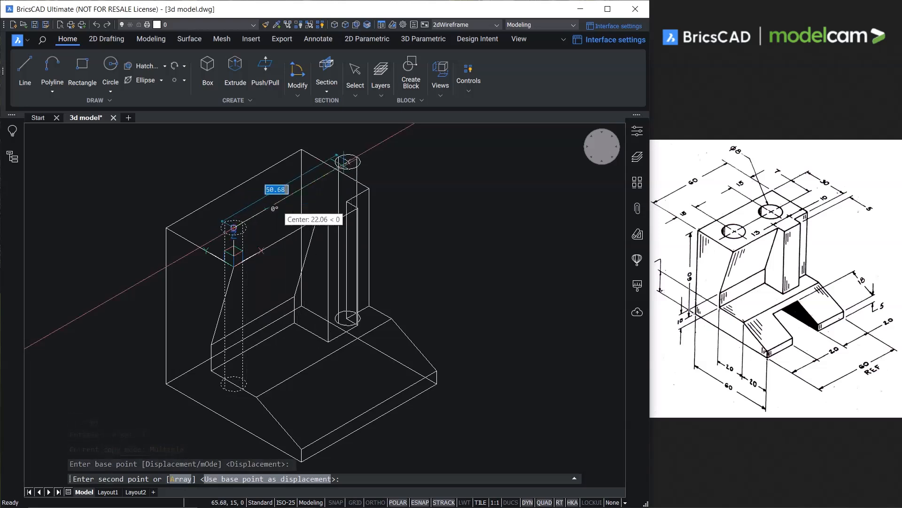
pyautogui.write('30')
pyautogui.press('Return')
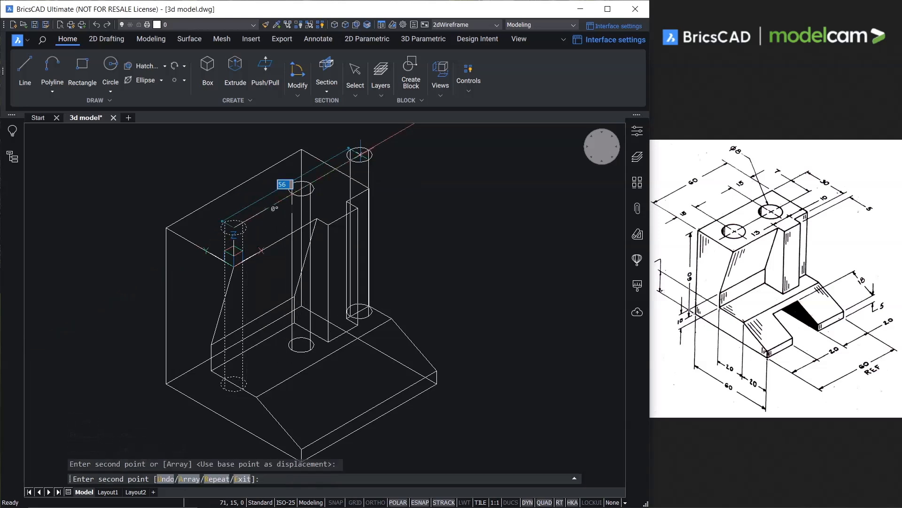
pyautogui.press('Escape')
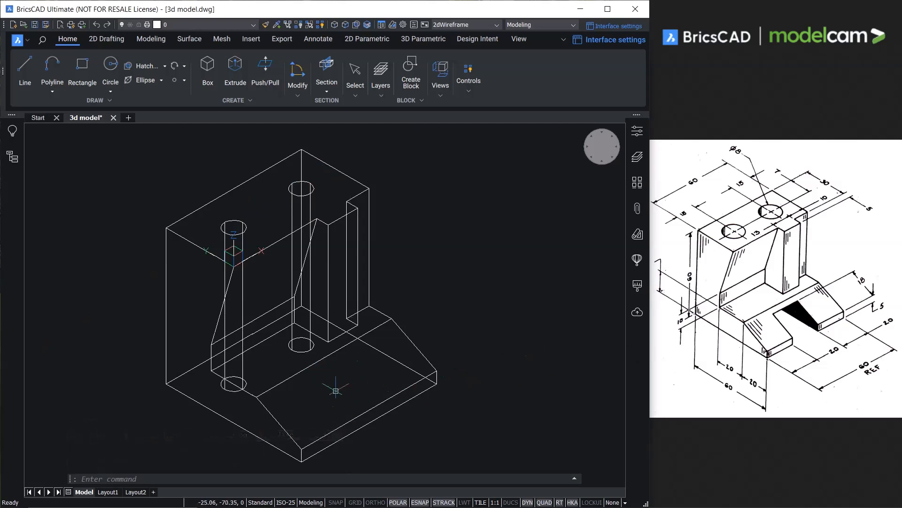
# Align the UCS to the sloped front face of the base with UCS Face and accept its orientation.
pyautogui.click(518, 38)
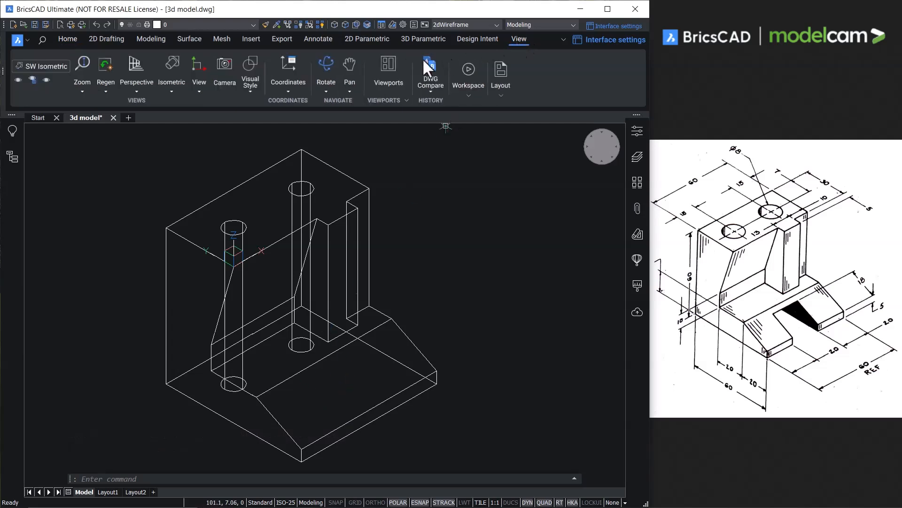
pyautogui.click(286, 88)
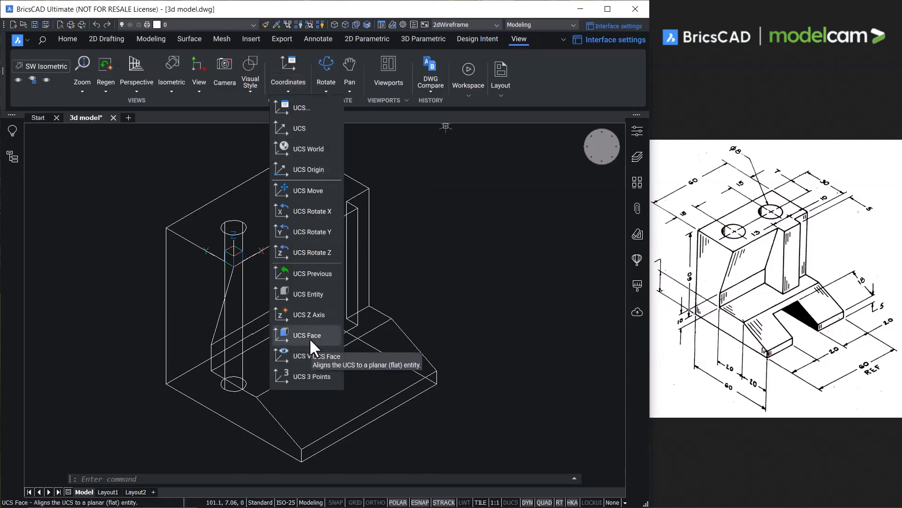
pyautogui.click(308, 336)
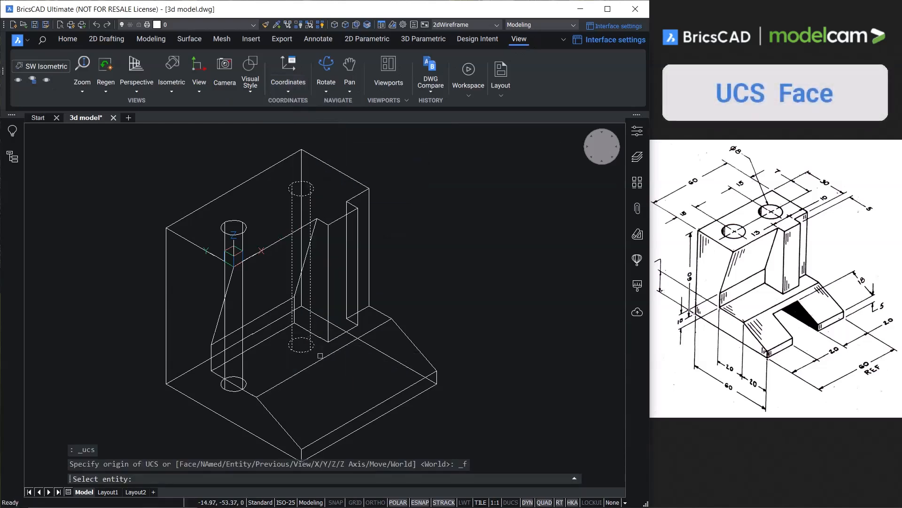
pyautogui.click(315, 408)
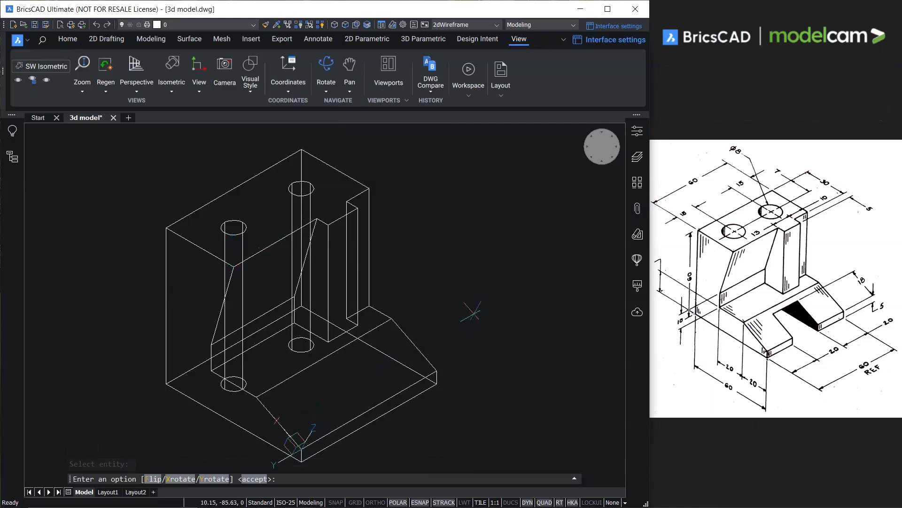
pyautogui.press('Return')
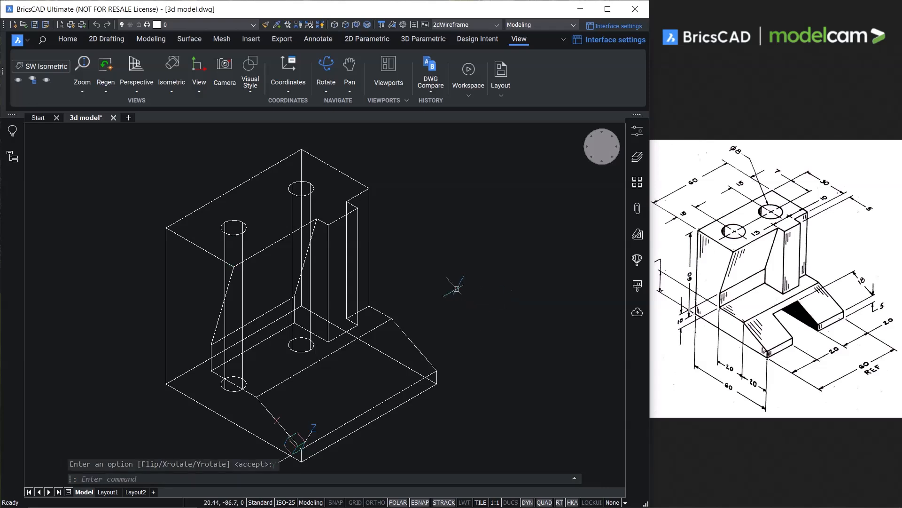
# Draw an 18 mm line up the sloped face, perpendicular from the midpoint of its lower edge.
pyautogui.rightClick(421, 247)
pyautogui.moveTo(425, 261)
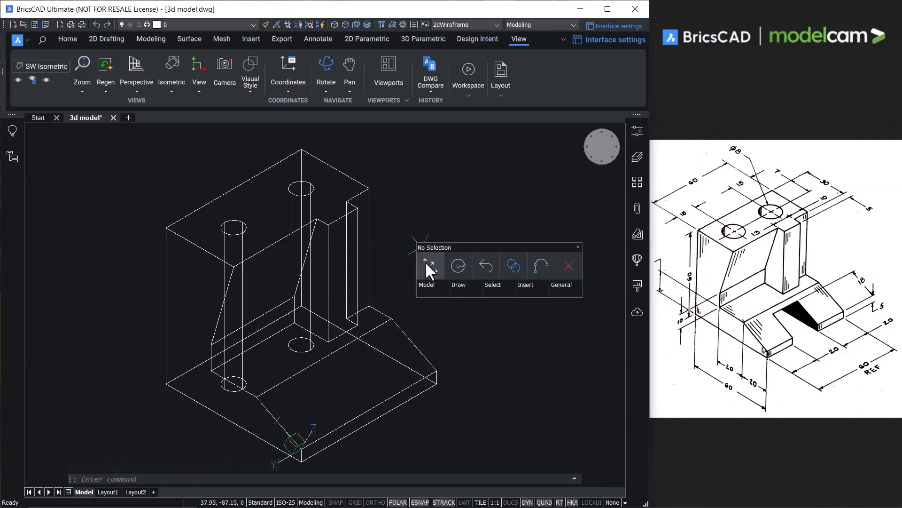
pyautogui.moveTo(457, 285)
pyautogui.click(430, 310)
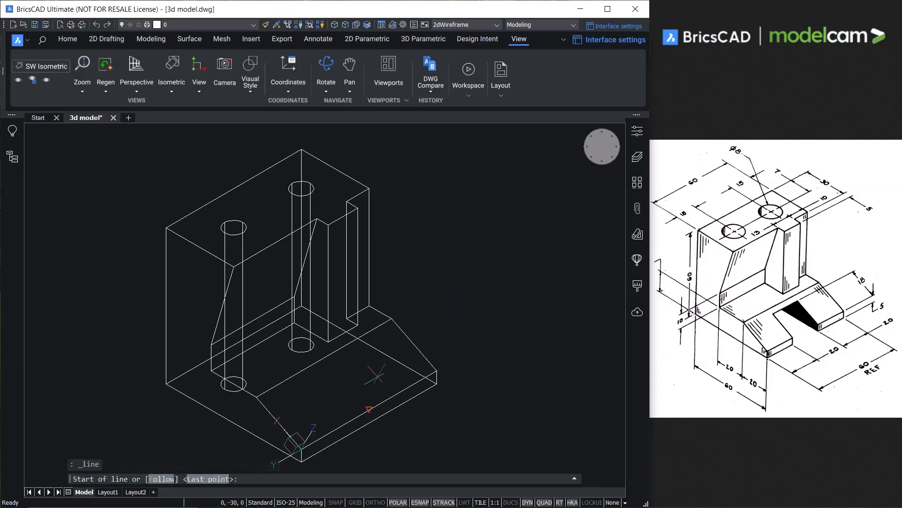
pyautogui.click(370, 409)
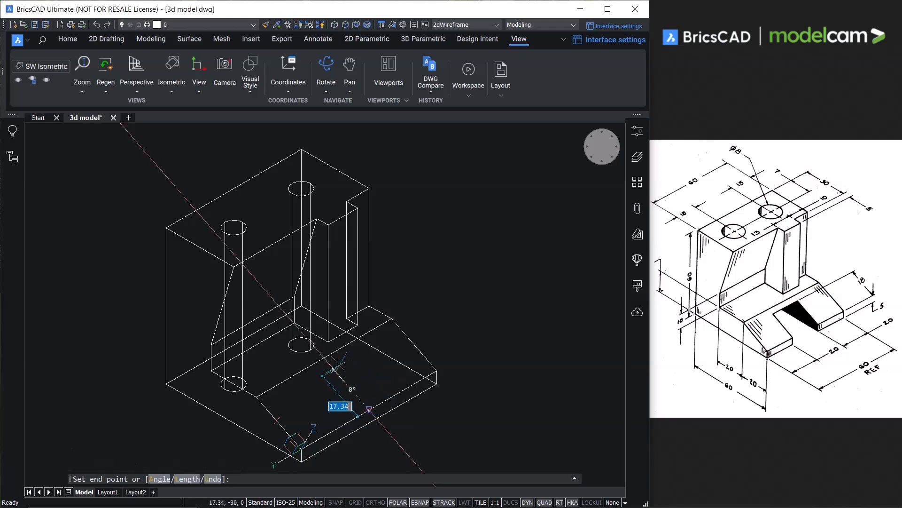
pyautogui.click(369, 409)
pyautogui.press('Return')
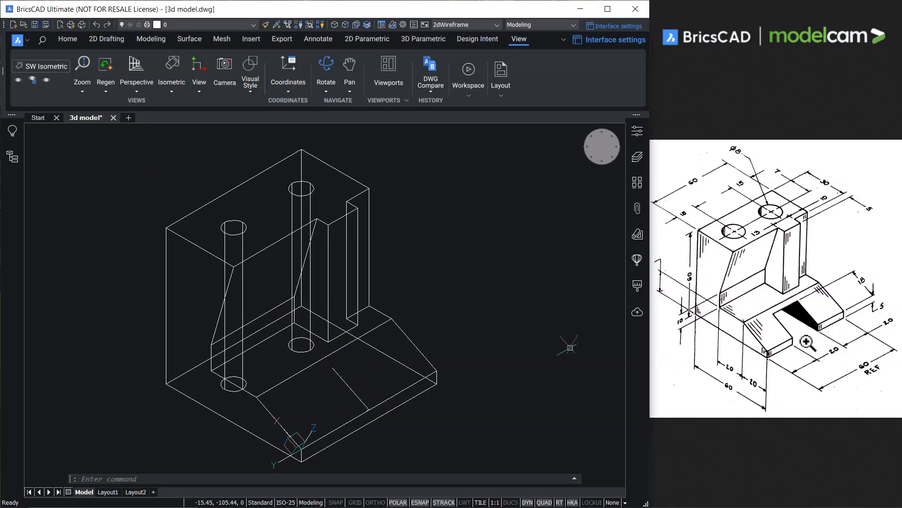
# Move the line 10 mm along the sloped face's lower edge toward the near corner.
pyautogui.click(355, 395)
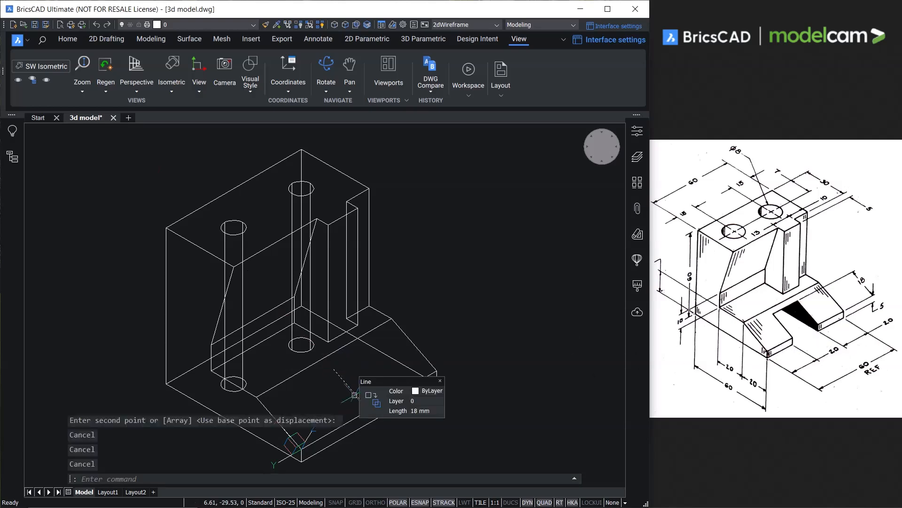
pyautogui.click(392, 402)
pyautogui.click(369, 408)
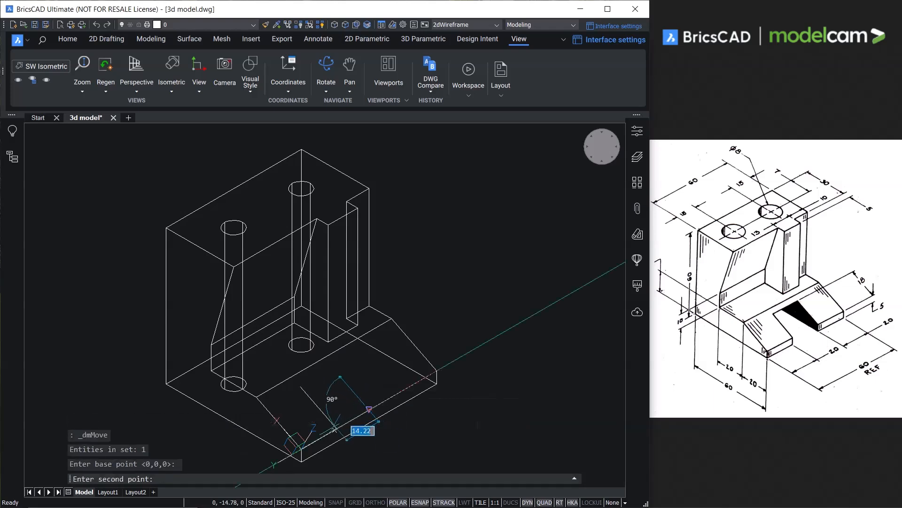
pyautogui.write('15')
pyautogui.press('Return')
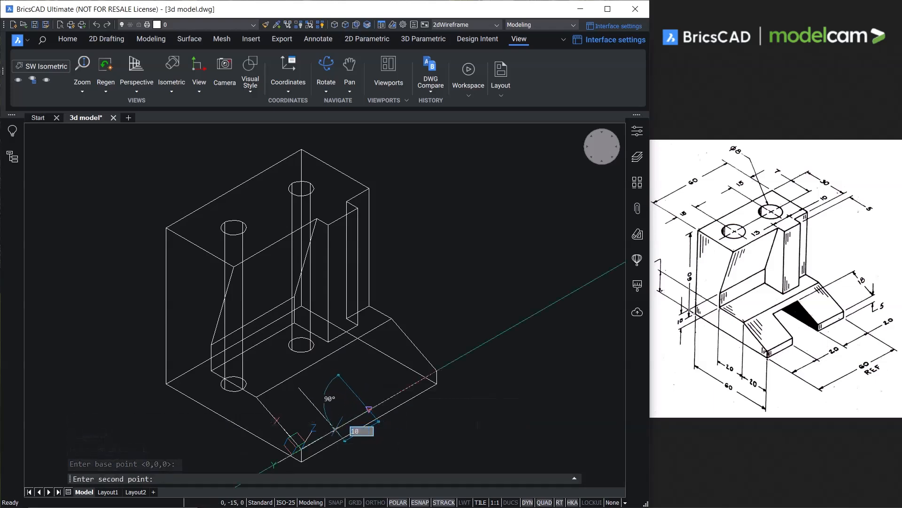
pyautogui.press('Escape')
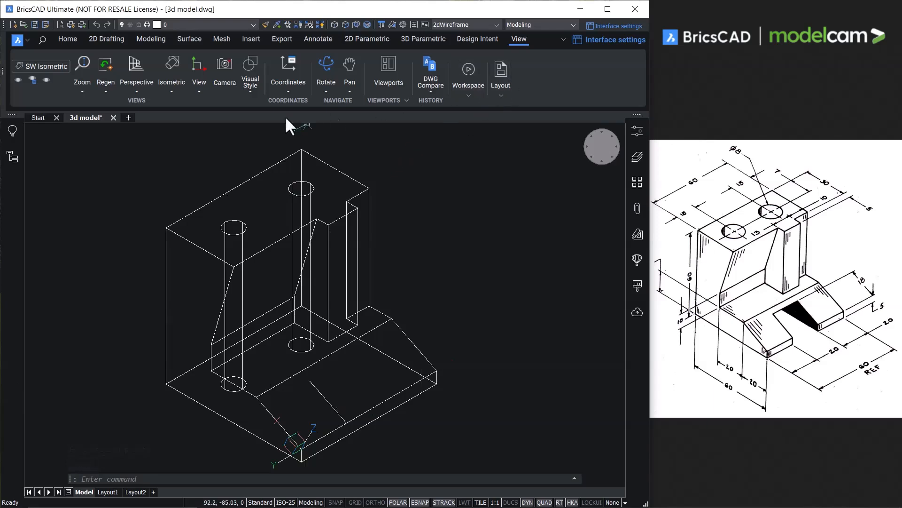
# Restore the previous UCS twice to return to the coordinate system used before the upper-face one.
pyautogui.click(288, 90)
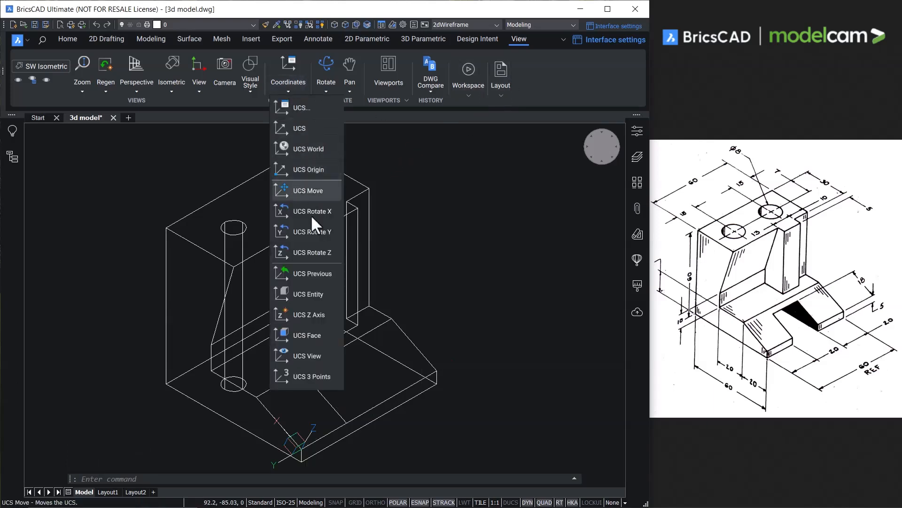
pyautogui.click(318, 275)
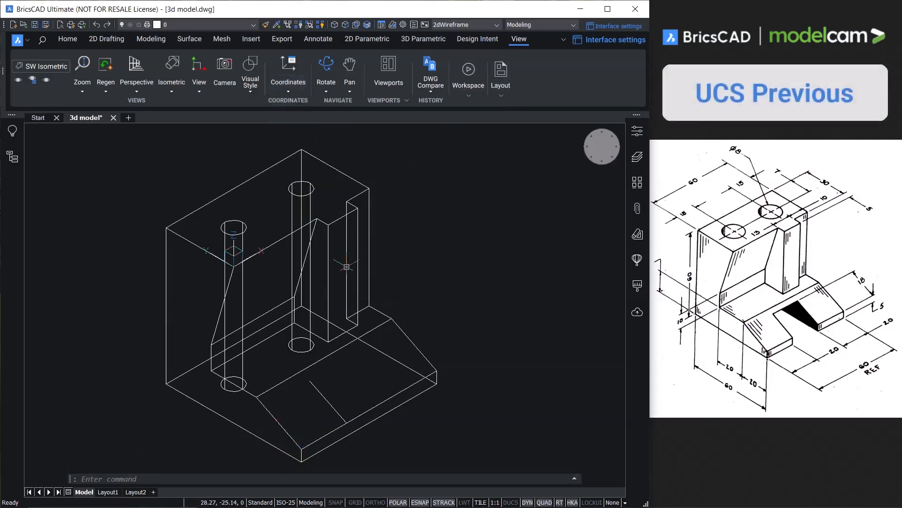
pyautogui.click(287, 87)
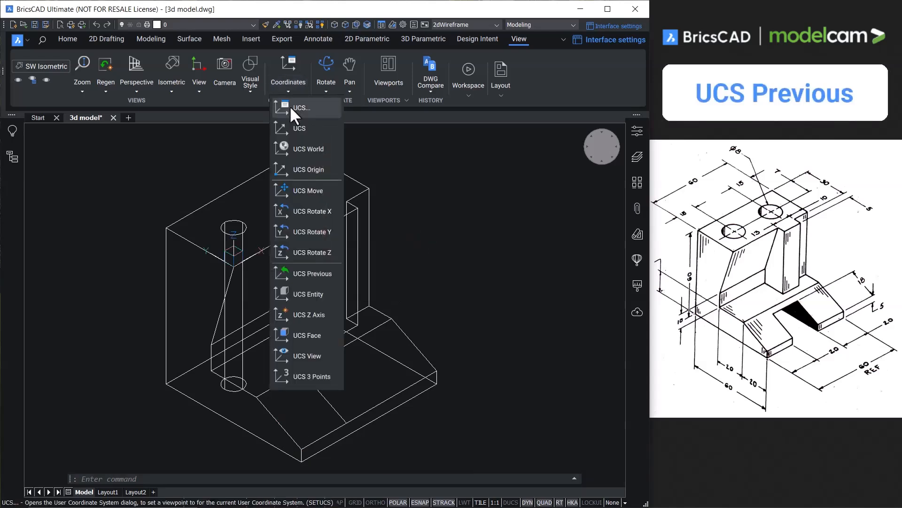
pyautogui.click(320, 274)
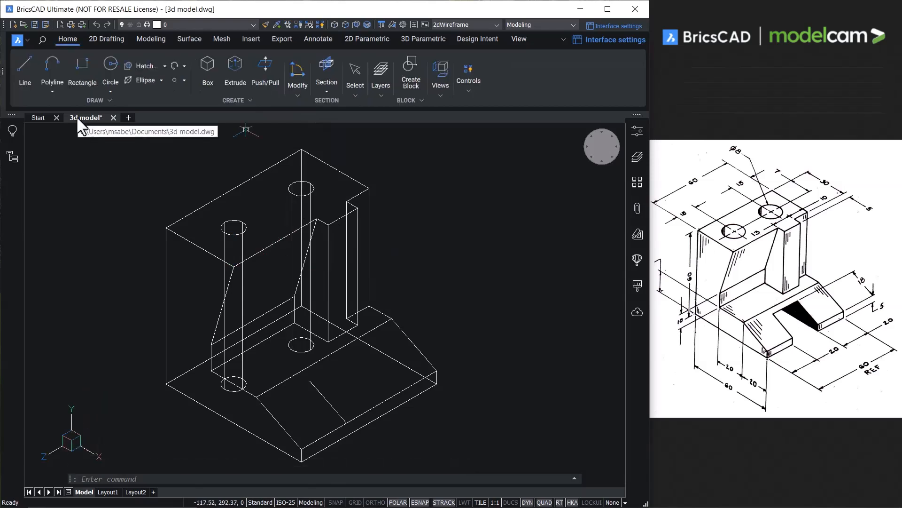
# Draw a closed polyline from the sloped line's lower end down to the base, back horizontally, vertically up and to the line's upper end.
pyautogui.click(47, 71)
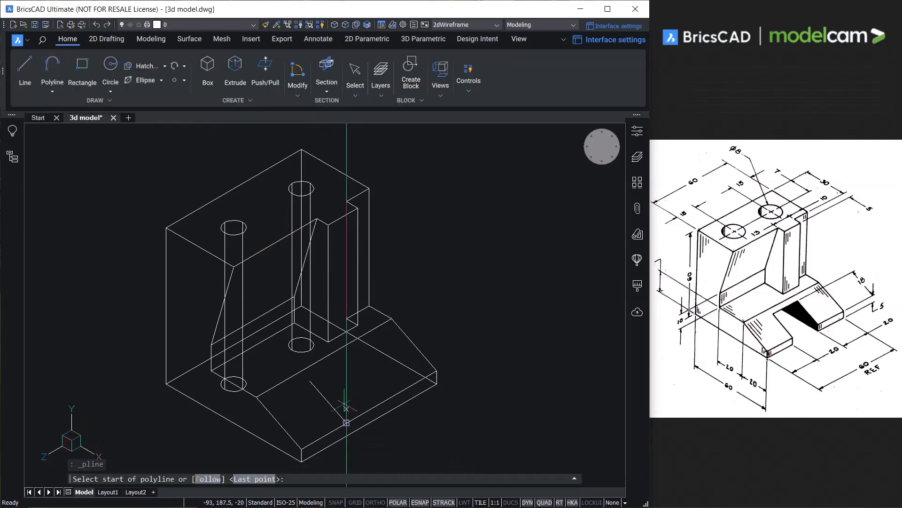
pyautogui.click(346, 423)
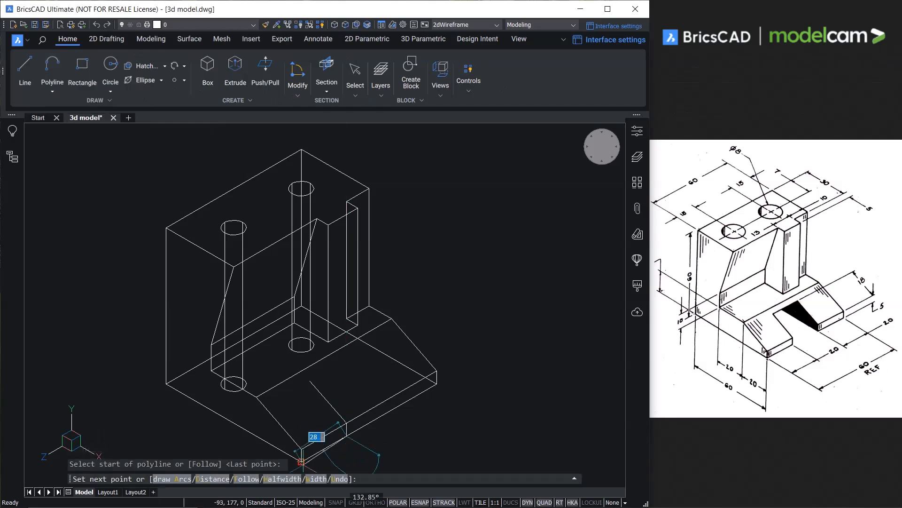
pyautogui.click(346, 448)
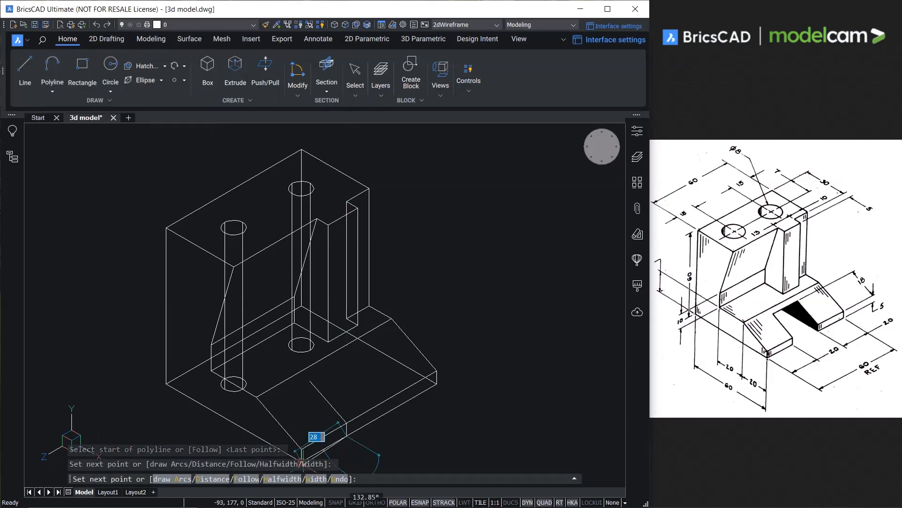
pyautogui.click(165, 383)
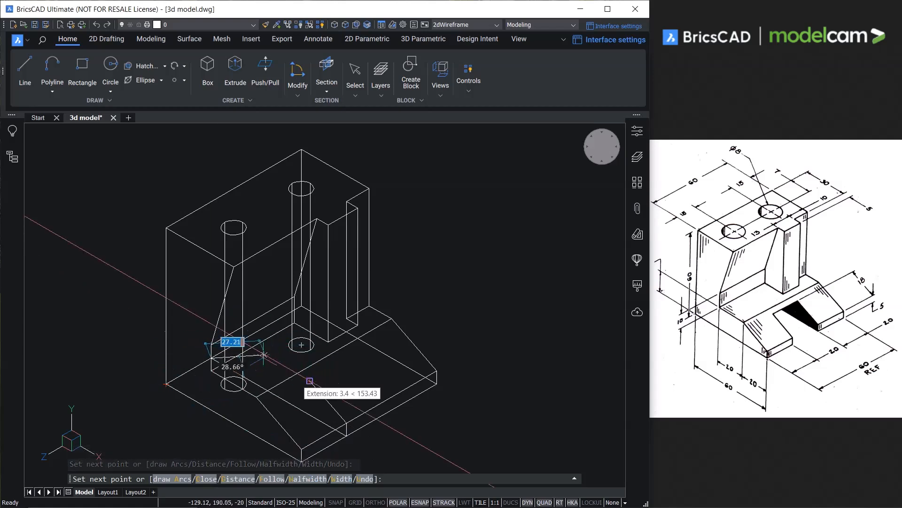
pyautogui.click(212, 323)
pyautogui.click(310, 380)
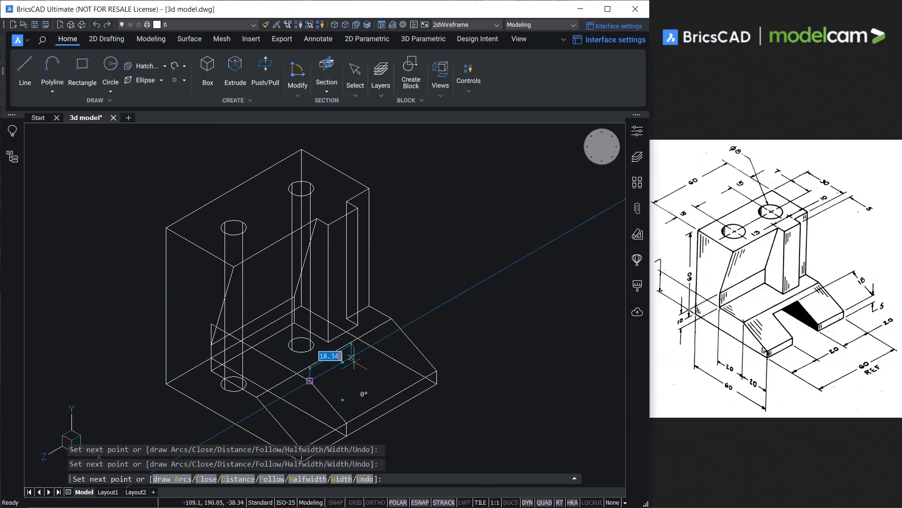
pyautogui.click(207, 479)
pyautogui.moveTo(496, 347); pyautogui.dragTo(436, 334)
pyautogui.moveTo(325, 399)
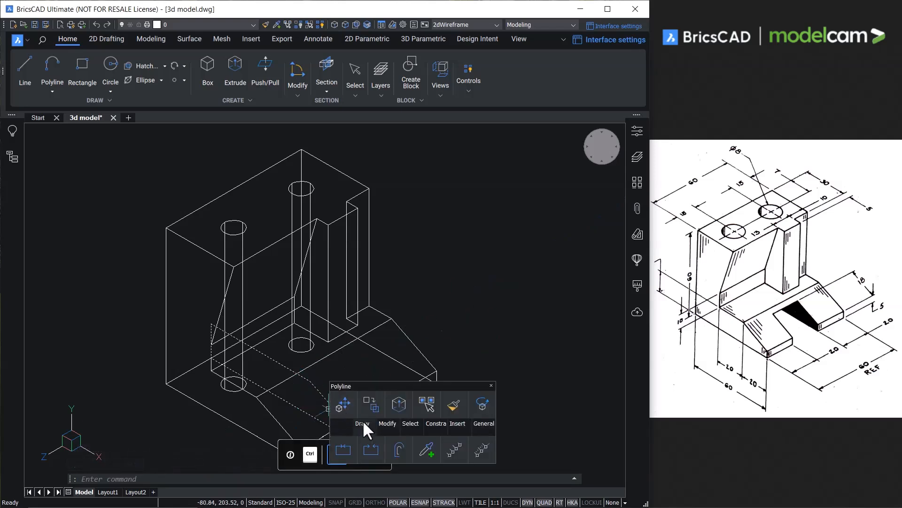
pyautogui.moveTo(342, 411)
pyautogui.click(405, 462)
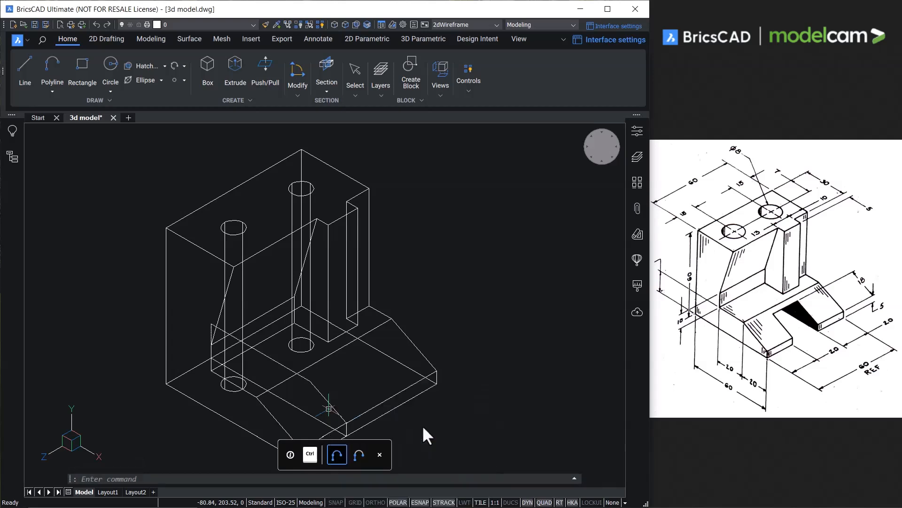
# Subtract the two hole cylinders and the front slot solid from the bracket body.
pyautogui.press('Escape')
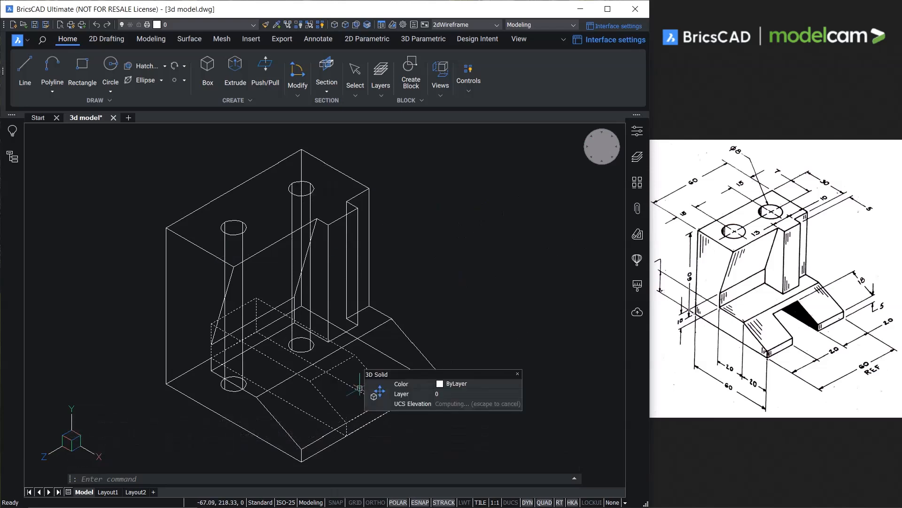
pyautogui.click(367, 191)
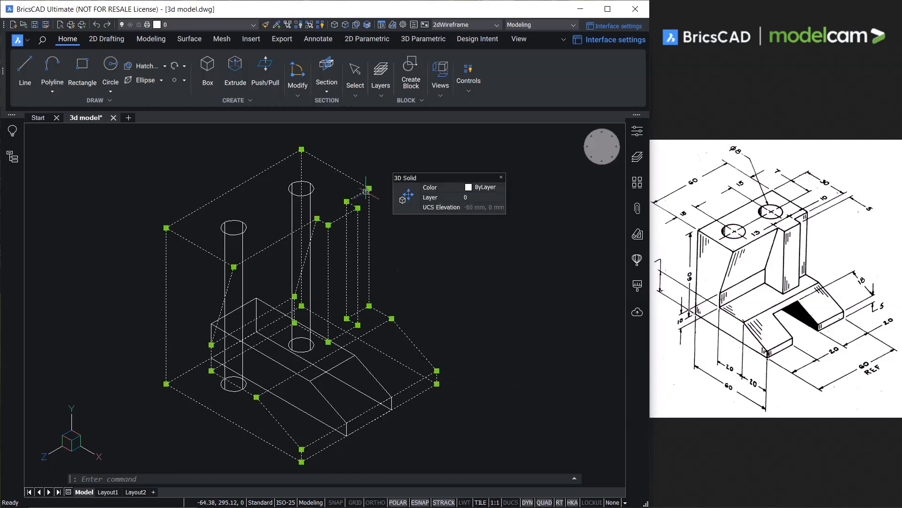
pyautogui.moveTo(406, 208)
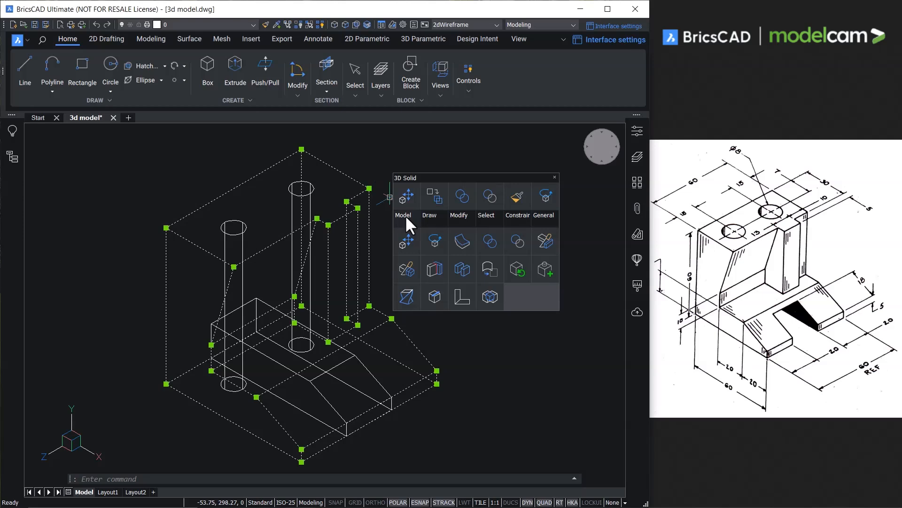
pyautogui.click(518, 242)
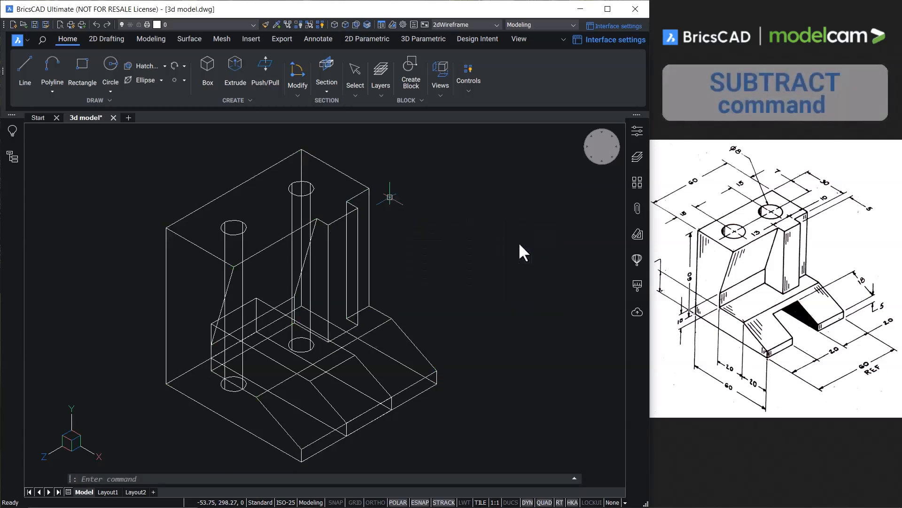
pyautogui.click(248, 231)
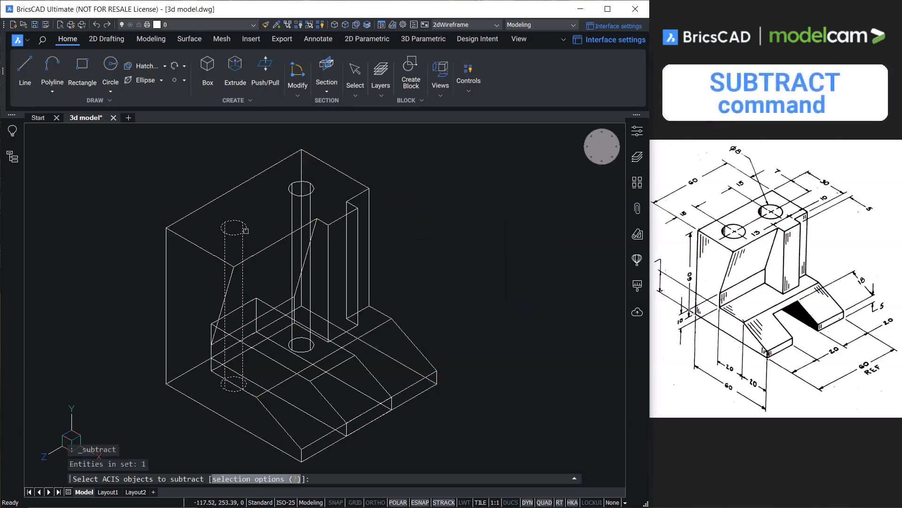
pyautogui.click(295, 198)
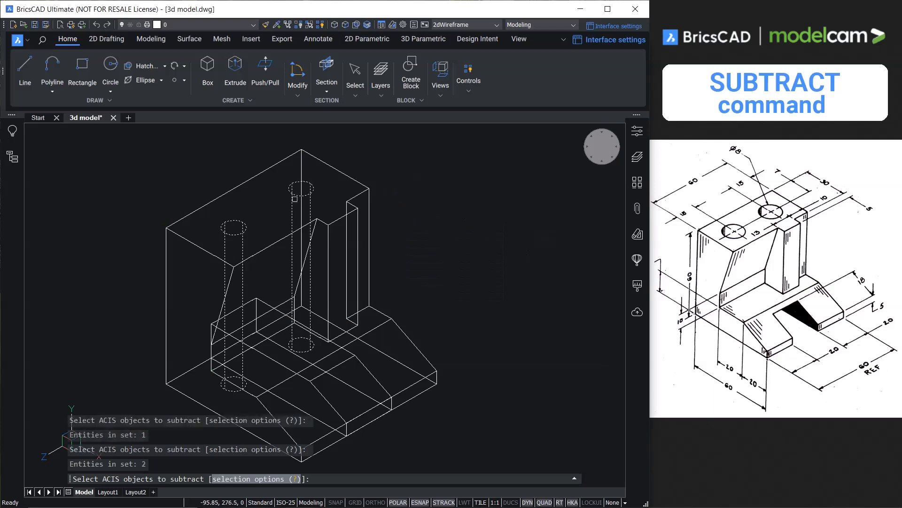
pyautogui.click(363, 362)
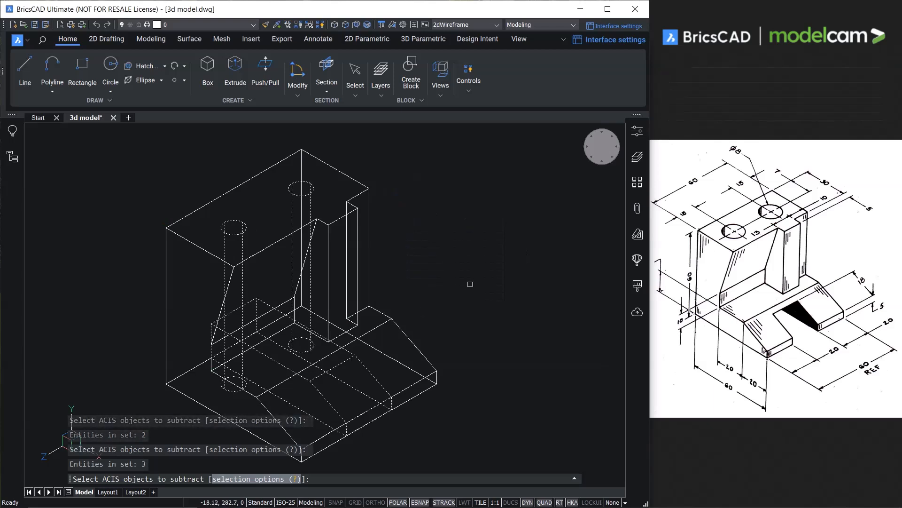
pyautogui.press('Return')
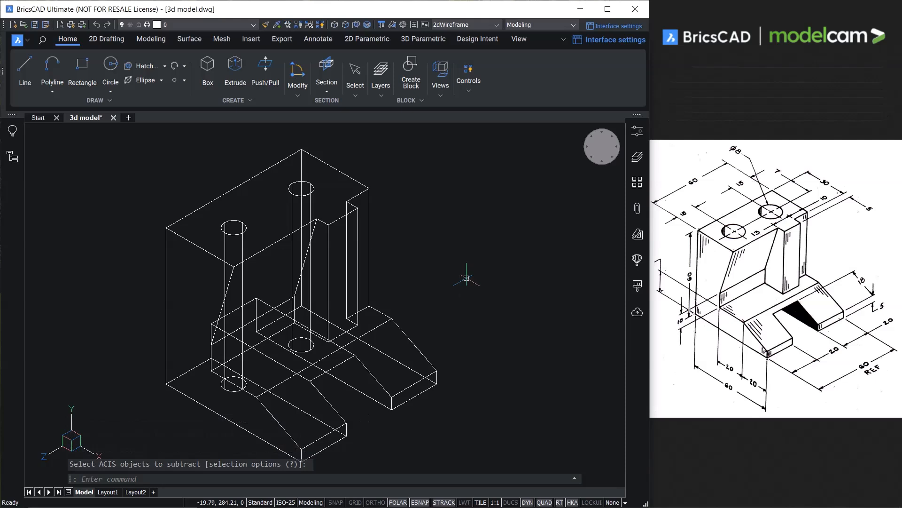
# Switch the model's visual style from wireframe to a shaded display with visible edges to inspect the bracket.
pyautogui.rightClick(599, 149)
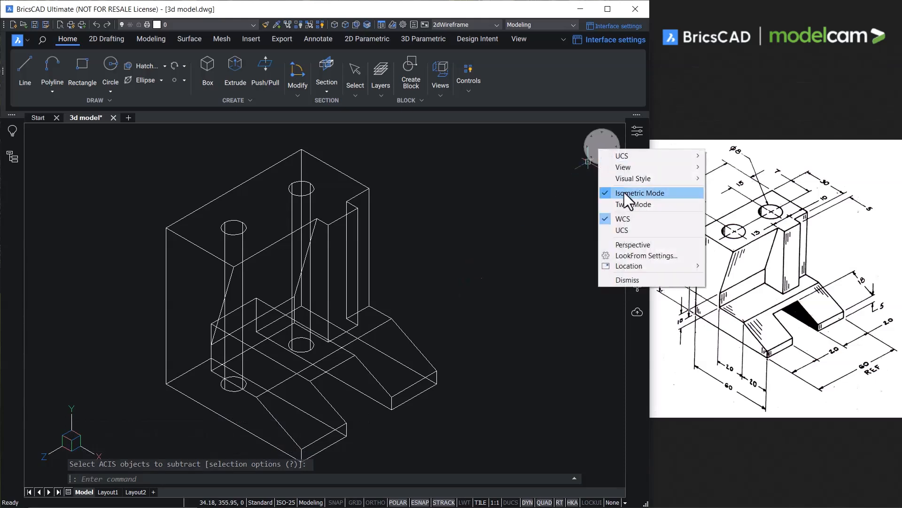
pyautogui.click(732, 246)
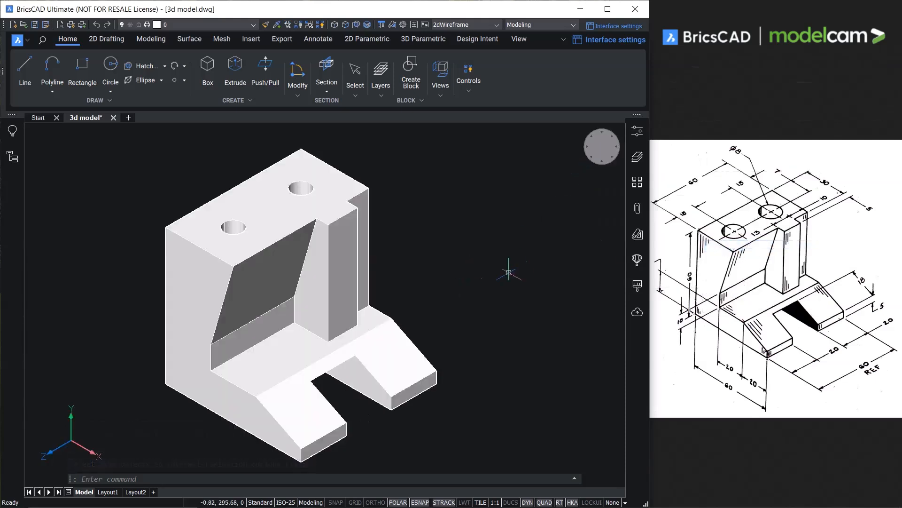
pyautogui.moveTo(509, 262)
pyautogui.keyDown('shift'); pyautogui.mouseDown(button='middle')
pyautogui.moveTo(366, 347)
pyautogui.moveTo(445, 306)
pyautogui.moveTo(369, 374)
pyautogui.moveTo(308, 334)
pyautogui.moveTo(343, 368)
pyautogui.moveTo(410, 374)
pyautogui.moveTo(331, 349)
pyautogui.moveTo(343, 362)
pyautogui.mouseUp(button='middle'); pyautogui.keyUp('shift')
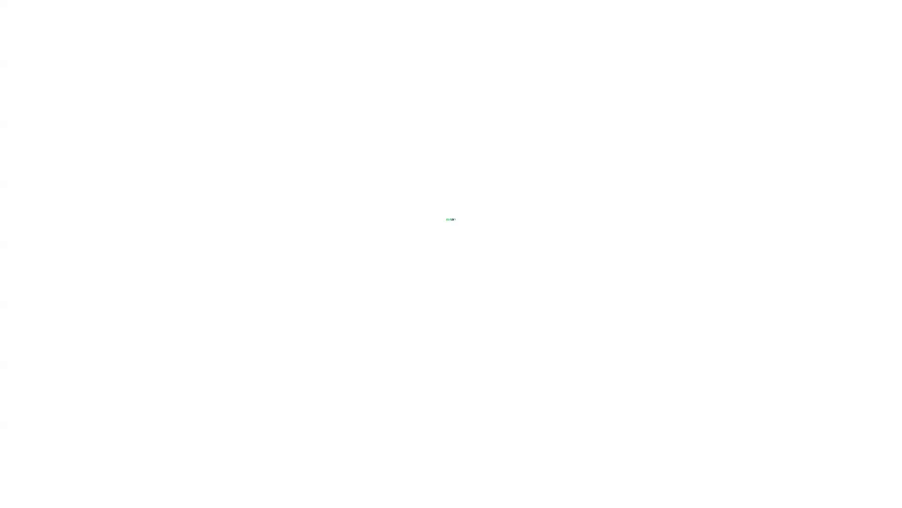